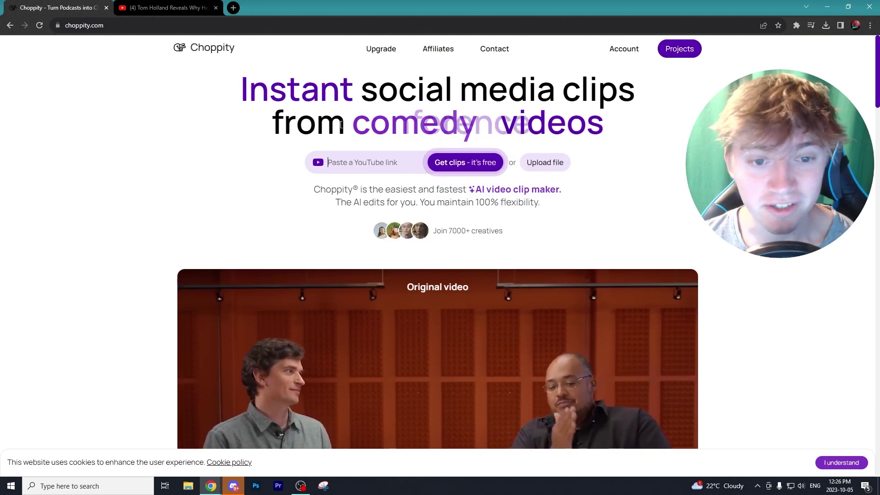
Step: Copy the Tom Holland podcast video's YouTube link and submit it to Choppity to generate clips
left_click(171, 10)
left_click(170, 27)
right_click(172, 29)
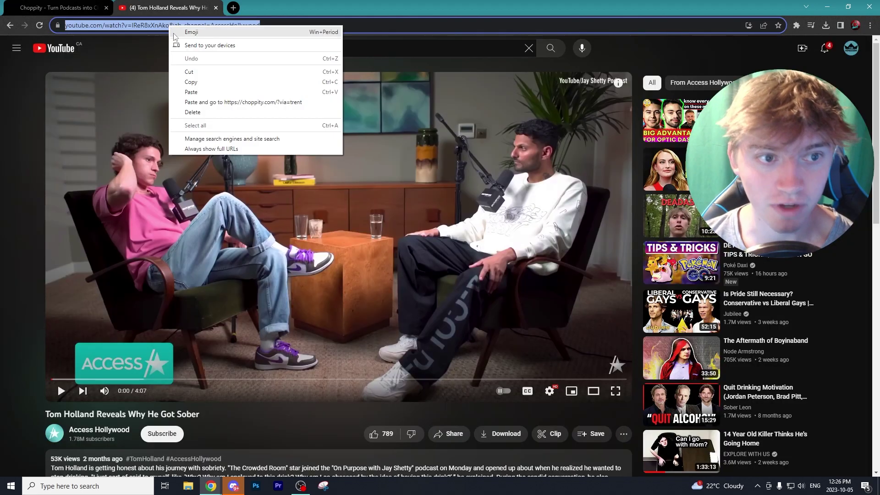
left_click(191, 82)
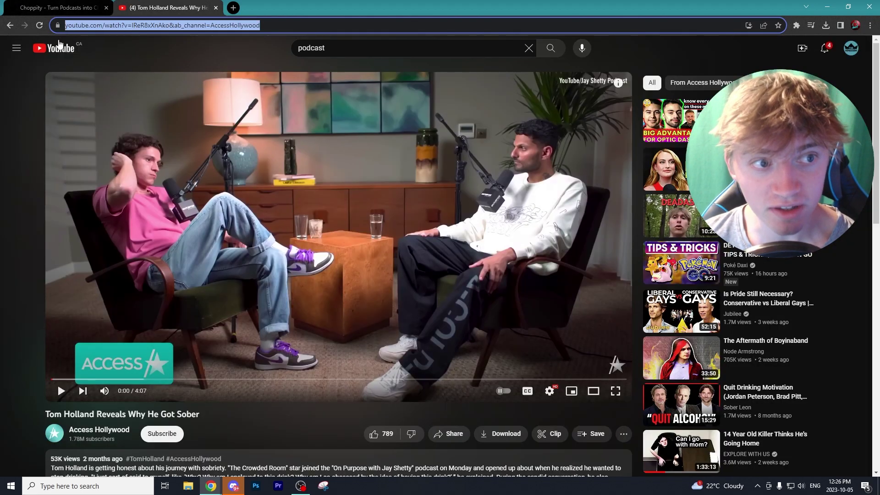
left_click(100, 8)
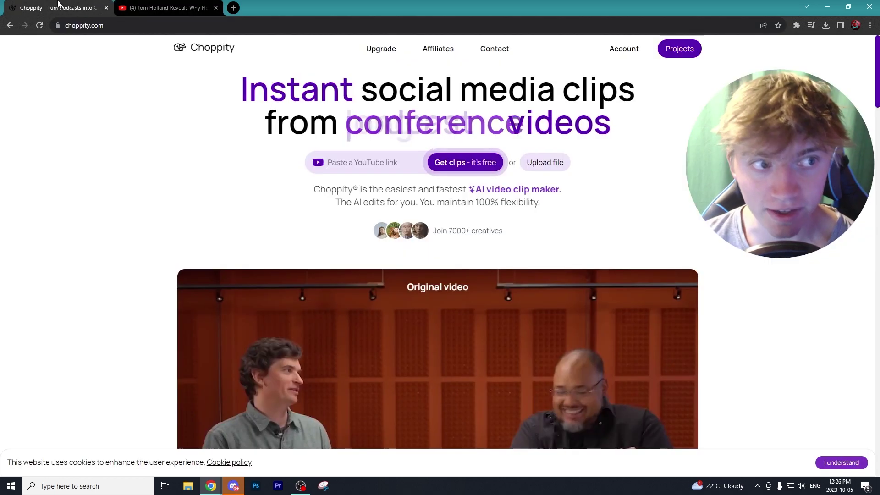
right_click(371, 158)
left_click(390, 226)
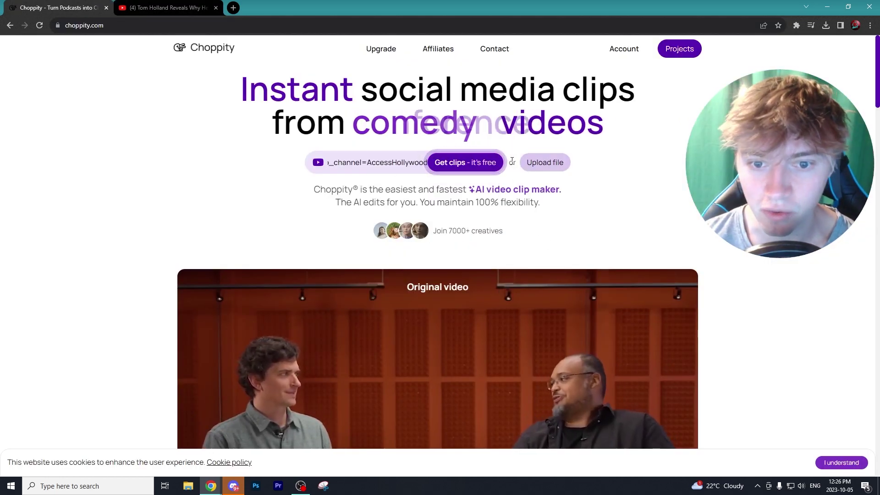
left_click(454, 164)
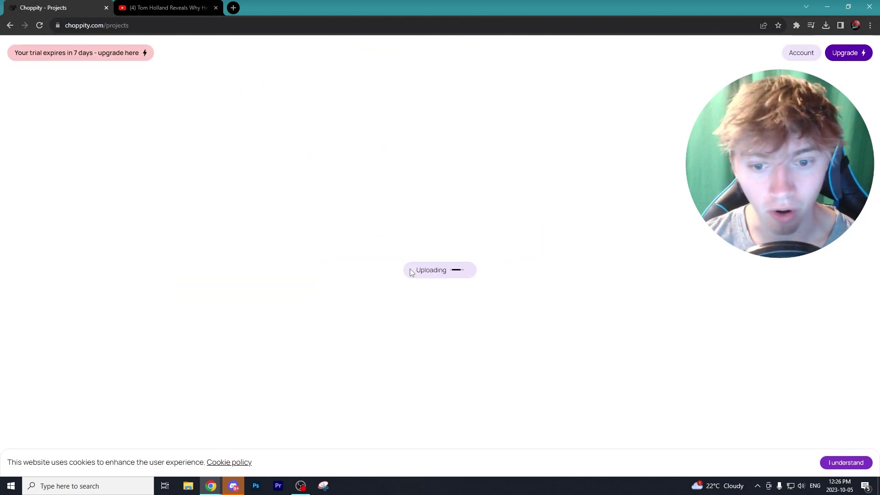
left_click(175, 8)
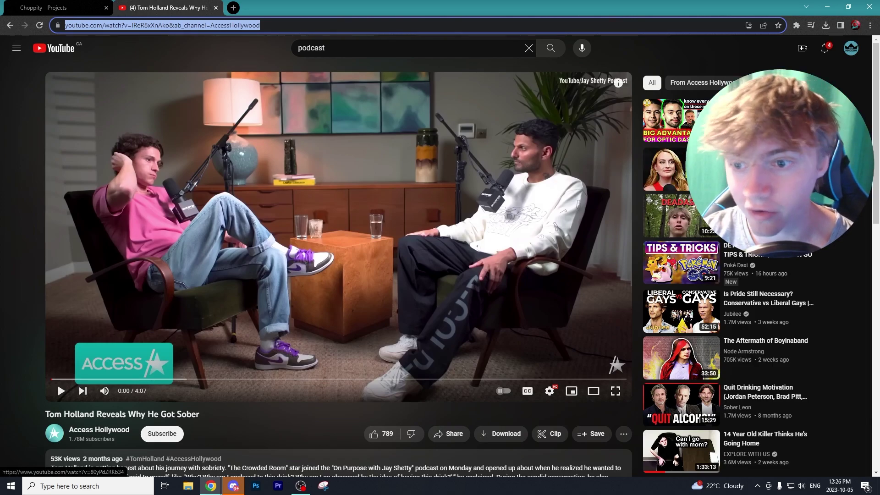
left_click(49, 12)
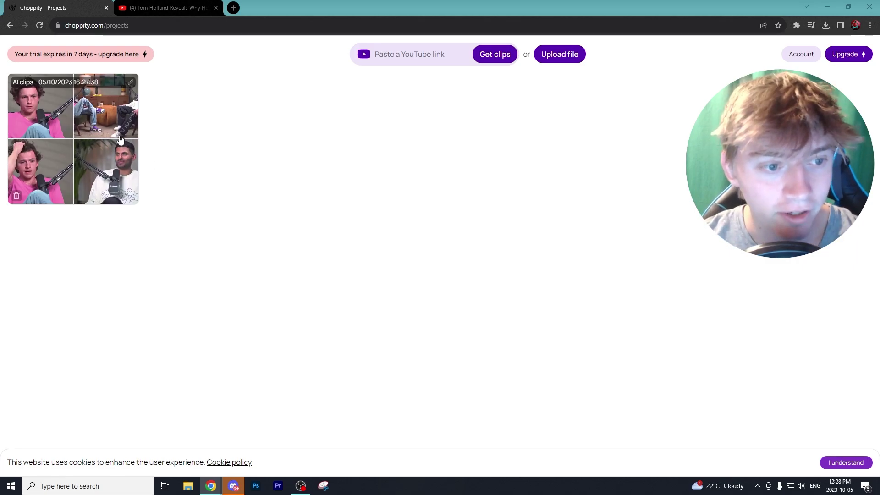
Step: Open the generated AI clips folder and bring its third clip into the editor
left_click(106, 133)
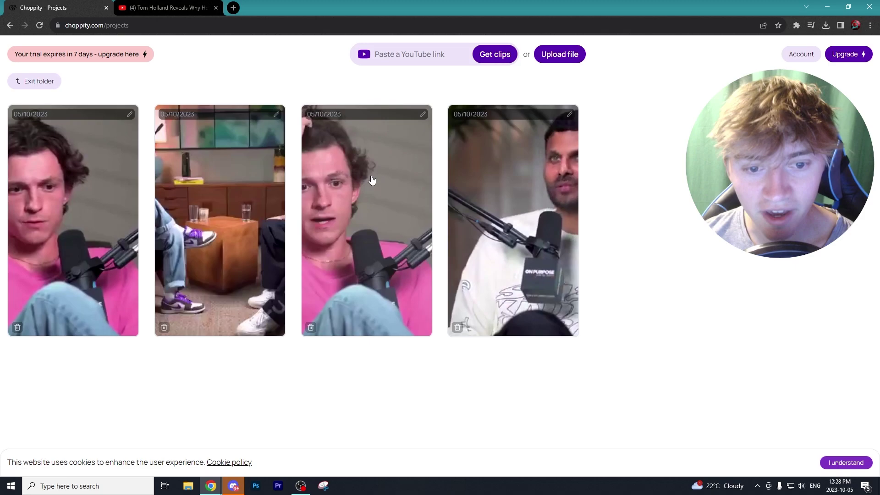
left_click(370, 182)
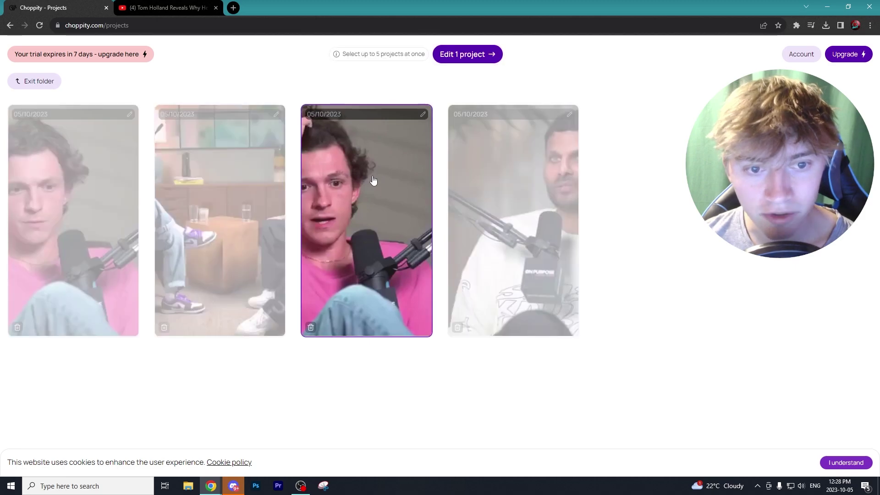
left_click(484, 55)
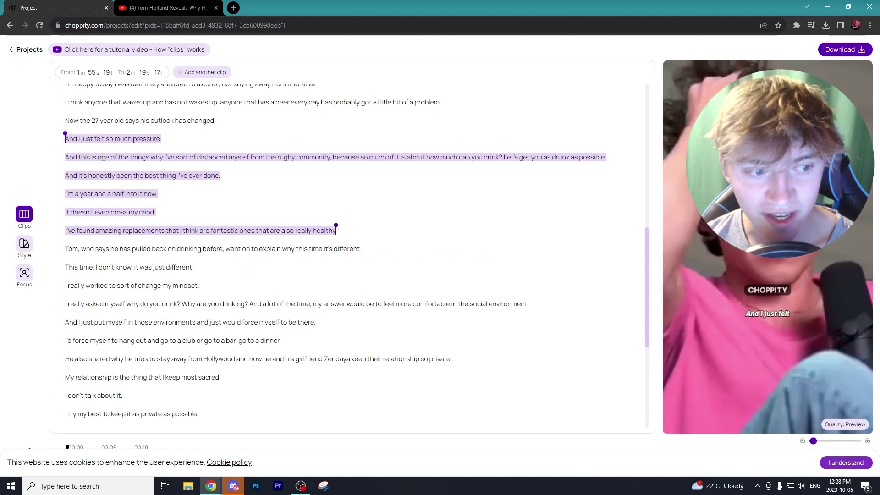
Step: Turn on Follow for the focus box around the speaker in the current scene
left_click(25, 243)
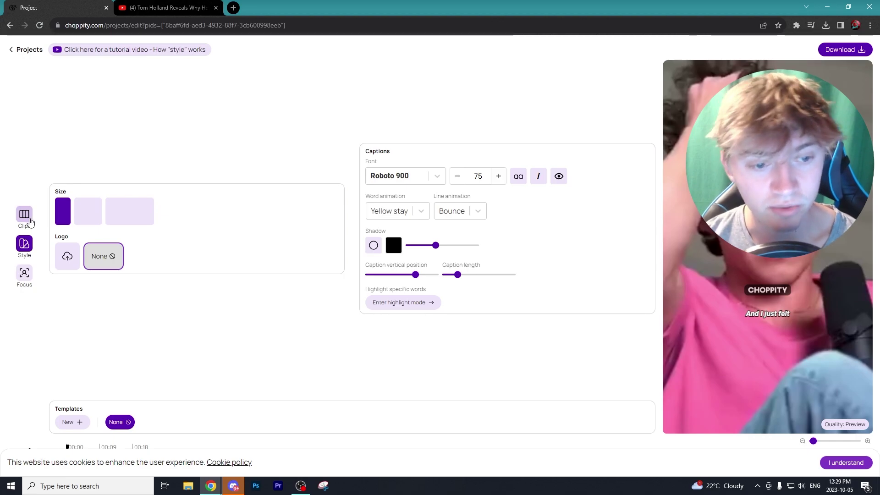
left_click(27, 276)
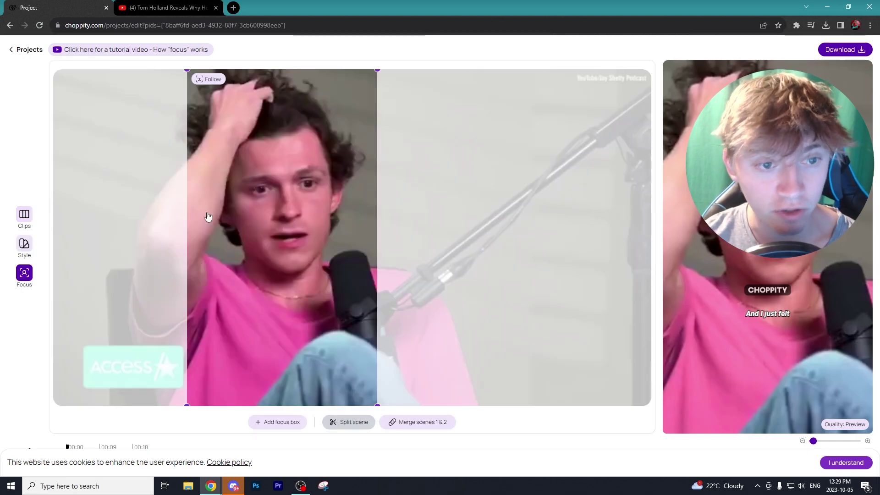
left_click(210, 80)
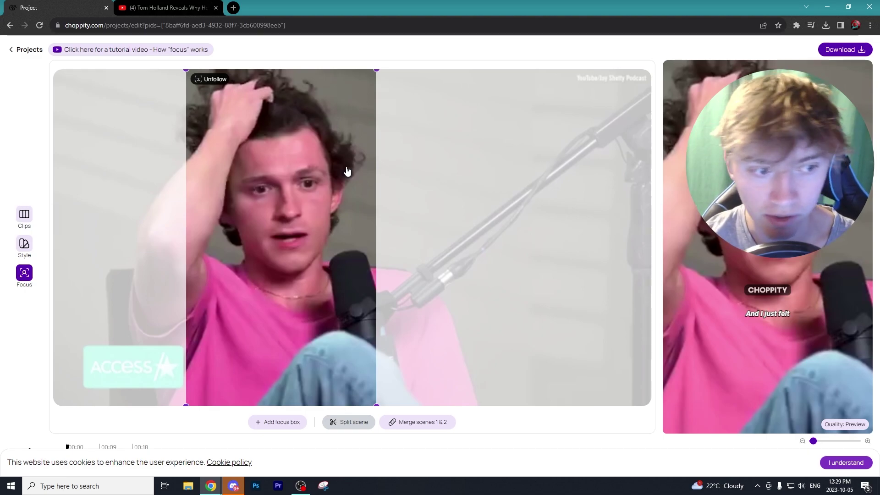
Step: Set the caption font to Raleway 900 at size 80 in the clip's style settings
left_click(24, 245)
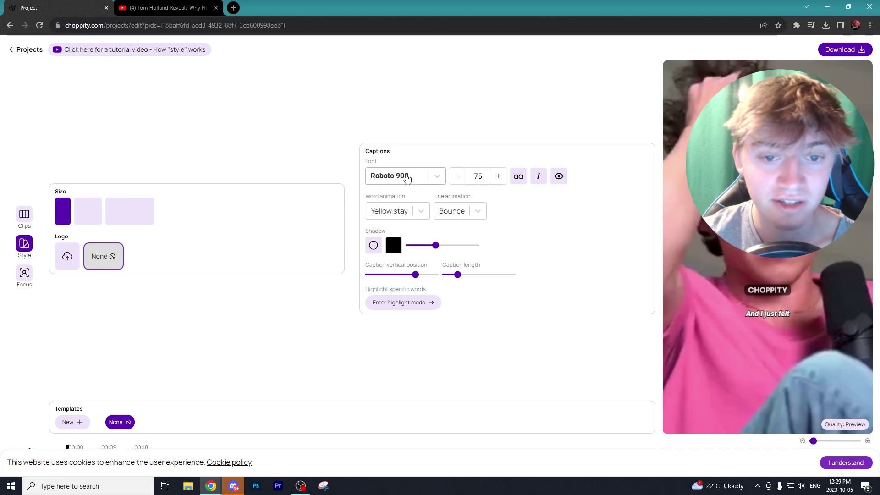
left_click(458, 177)
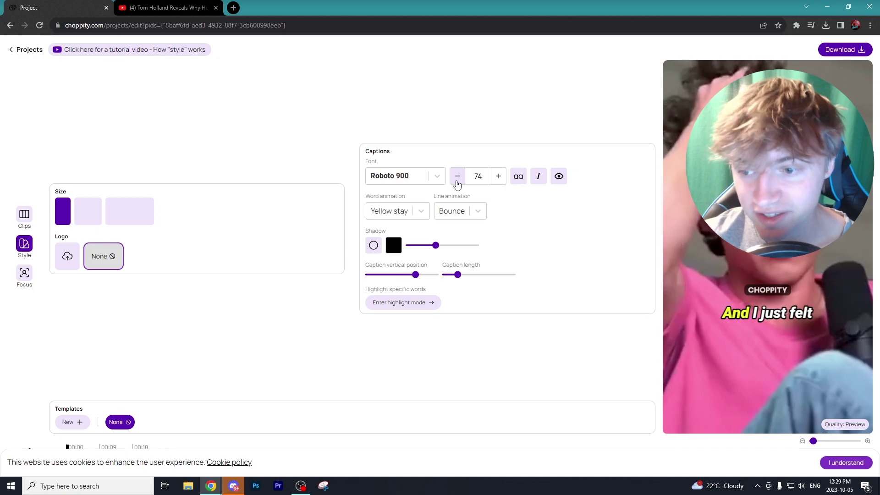
double_click(499, 176)
double_click(499, 177)
double_click(499, 177)
double_click(499, 177)
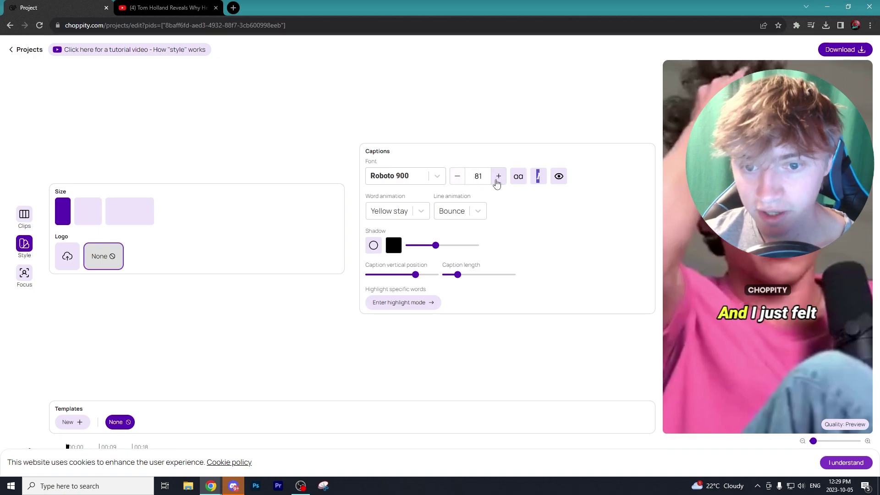
left_click(462, 180)
left_click(437, 179)
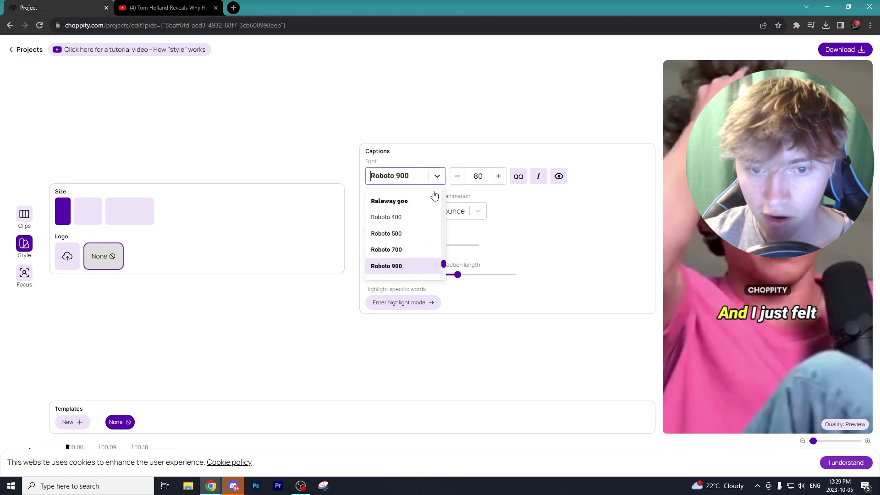
left_click(412, 205)
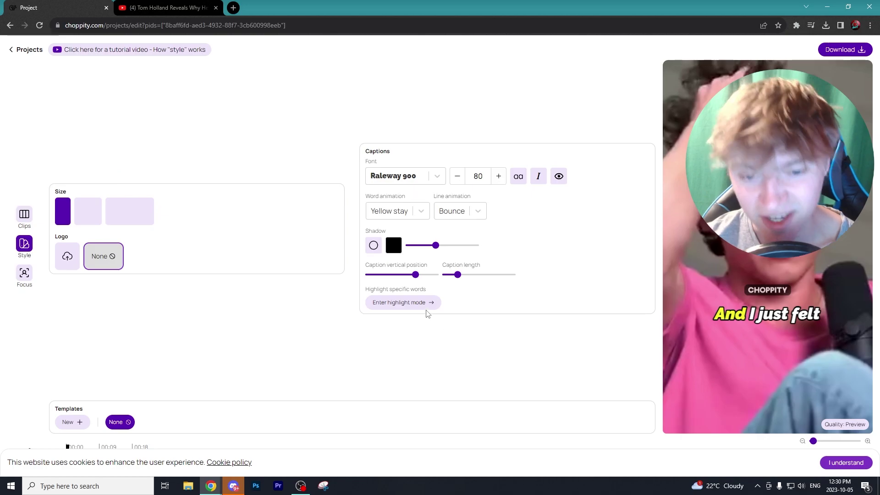
Step: Highlight the caption words drunk, year, half, fantastic, amazing, rugby and much in green
left_click(410, 306)
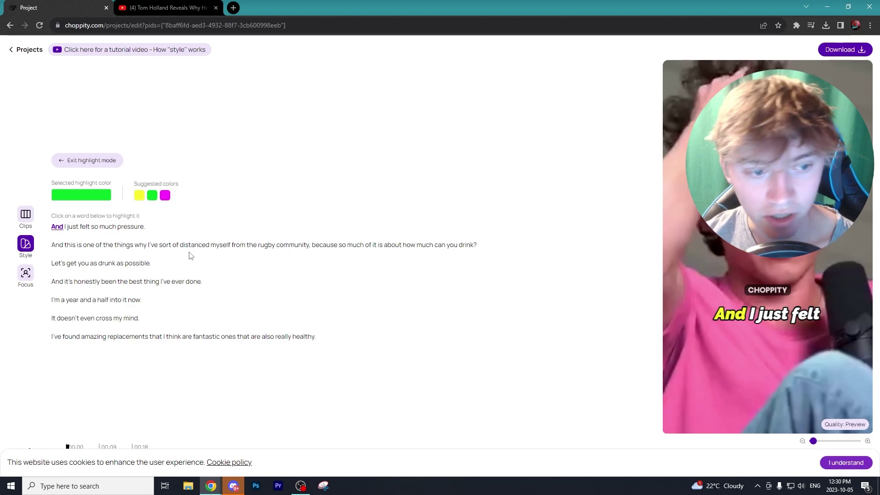
left_click(107, 263)
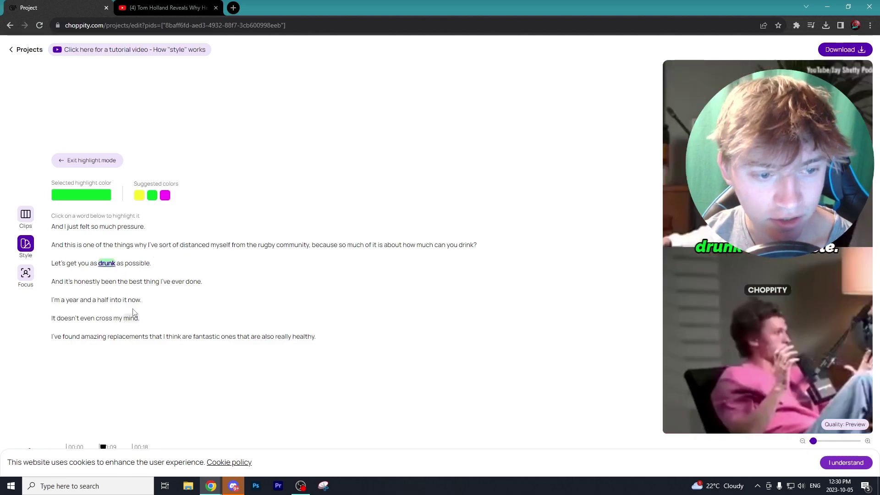
left_click(72, 300)
left_click(102, 300)
left_click(206, 337)
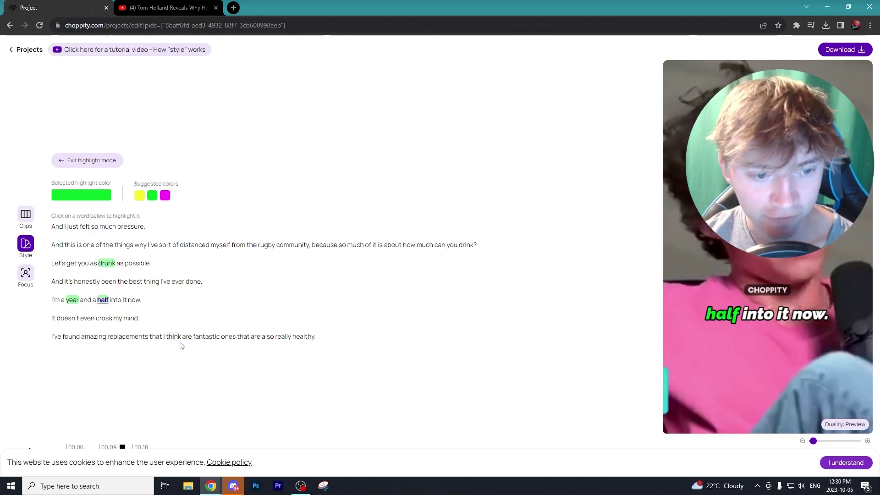
left_click(94, 337)
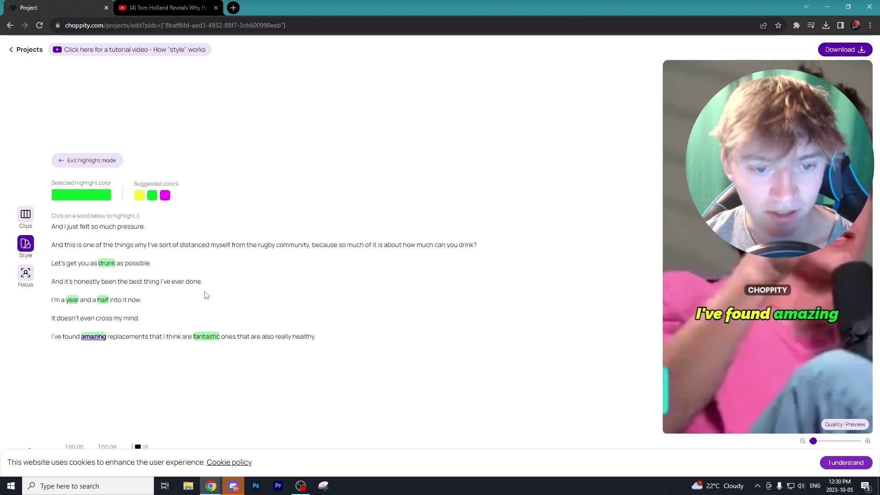
left_click(266, 245)
left_click(424, 245)
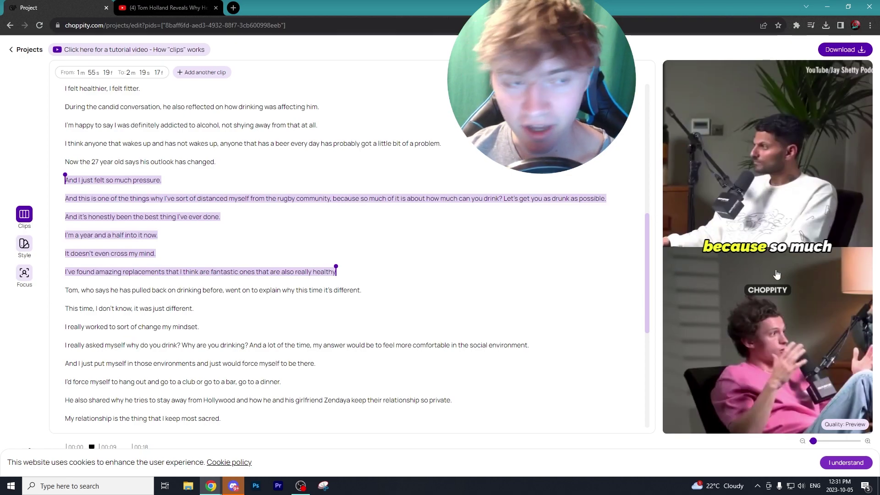
Step: Check the source video on YouTube, and try full quality on Choppity's clip preview before restoring preview quality
left_click(139, 5)
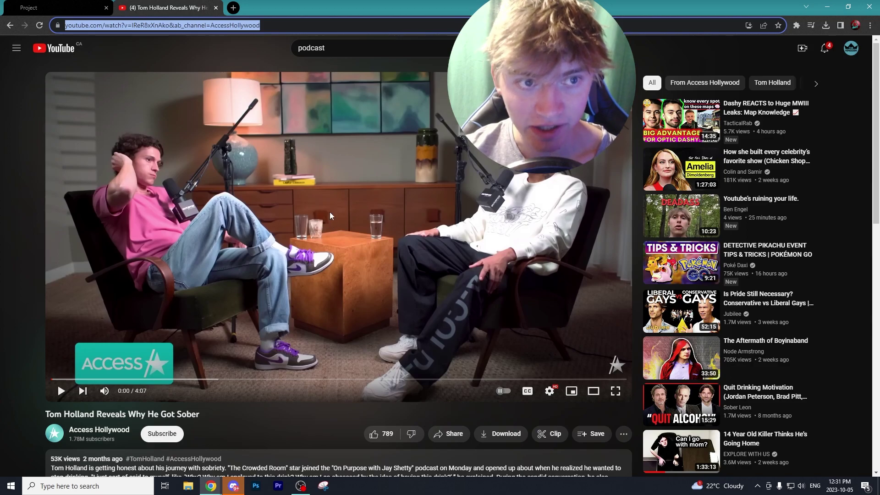
left_click(51, 7)
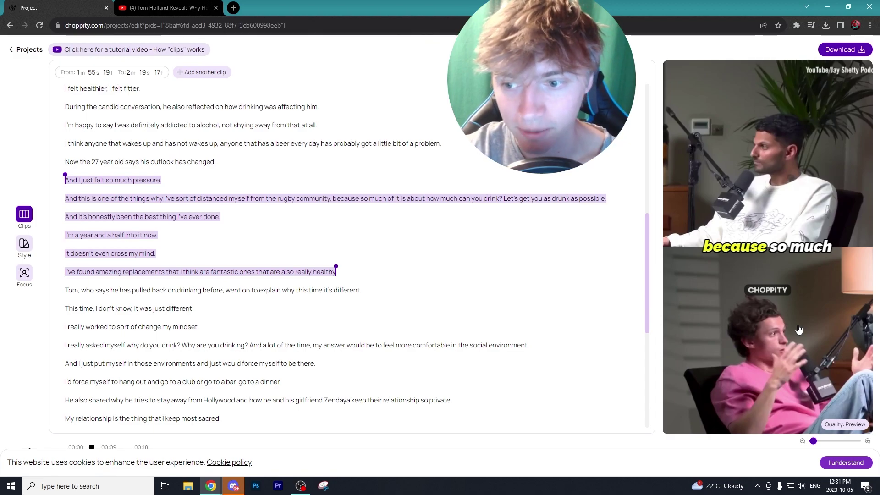
left_click(839, 426)
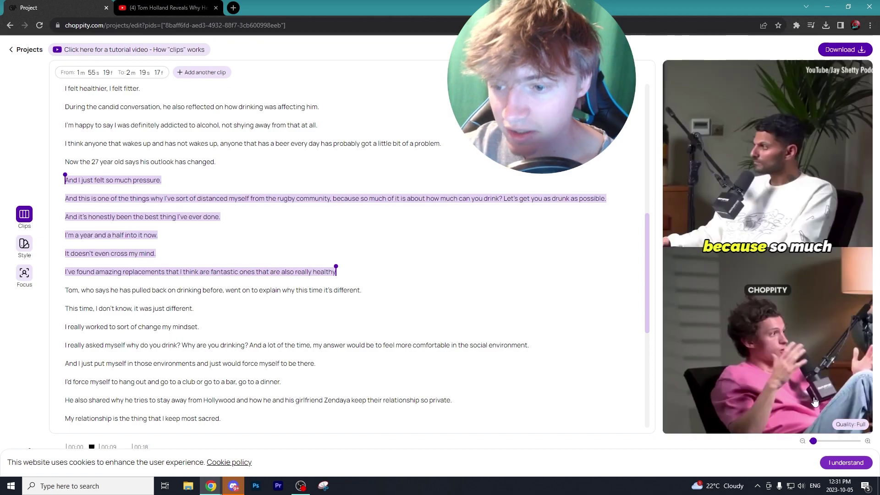
left_click(847, 425)
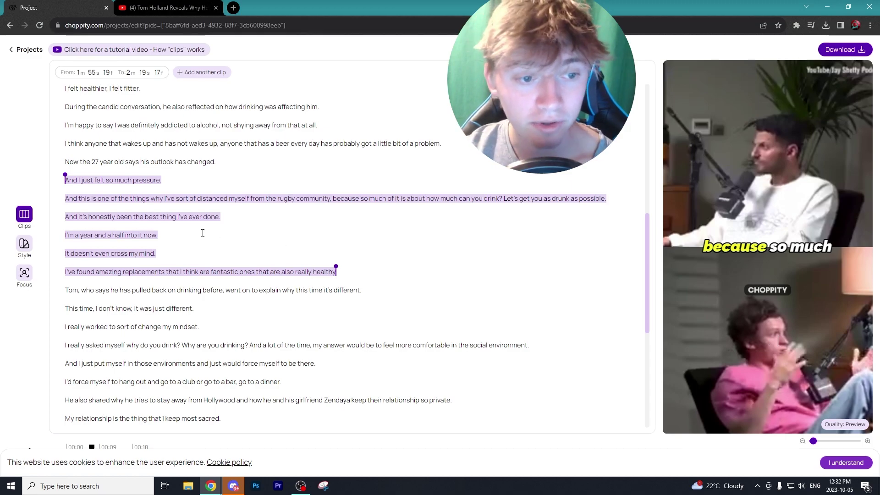
Step: Preview the clip from several lines of the selected transcript and accept the cookie notice
left_click(200, 232)
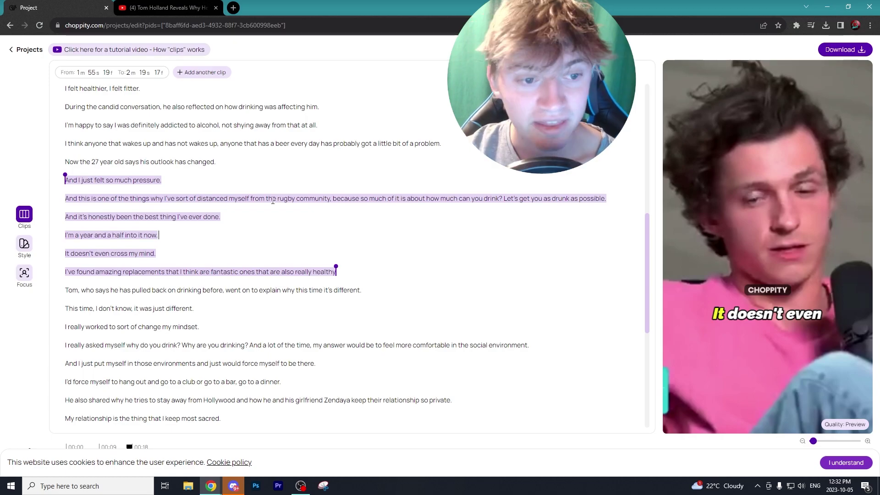
left_click(182, 198)
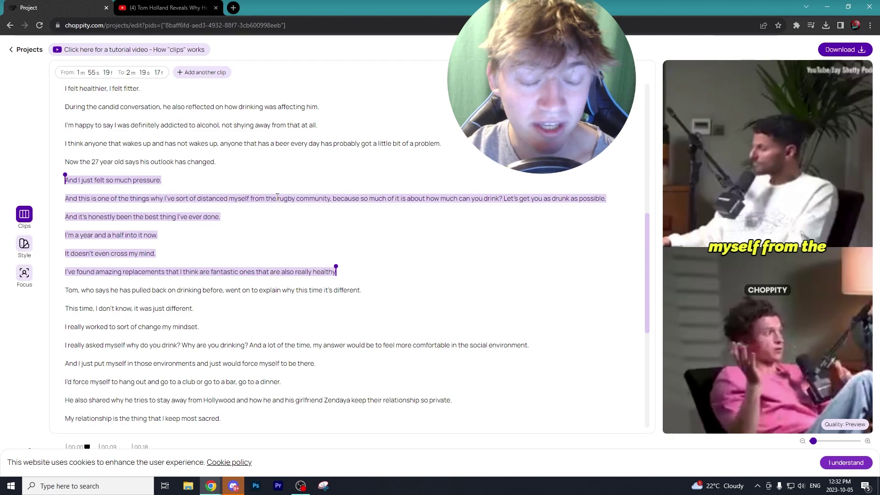
left_click(89, 240)
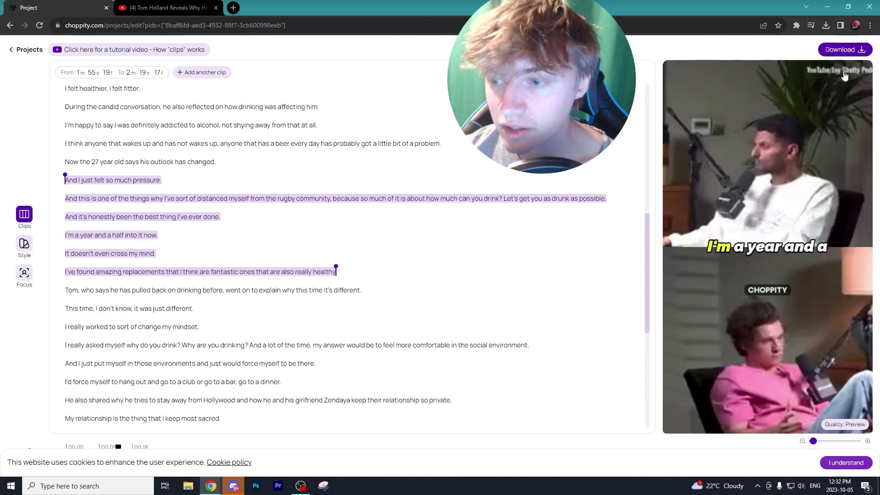
left_click(845, 463)
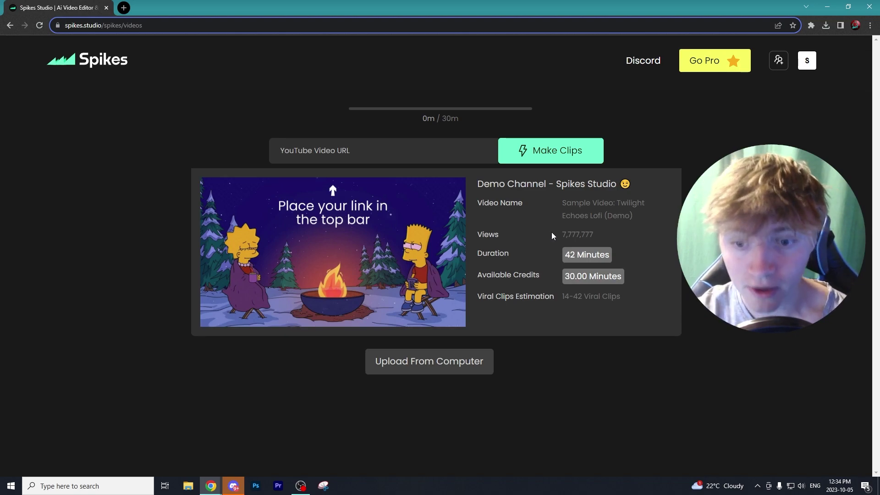
Step: Upload MVI_6705.MP4 from the computer to Spikes Studio and extract its highlights with the clip length left at Let Us Decide
right_click(333, 160)
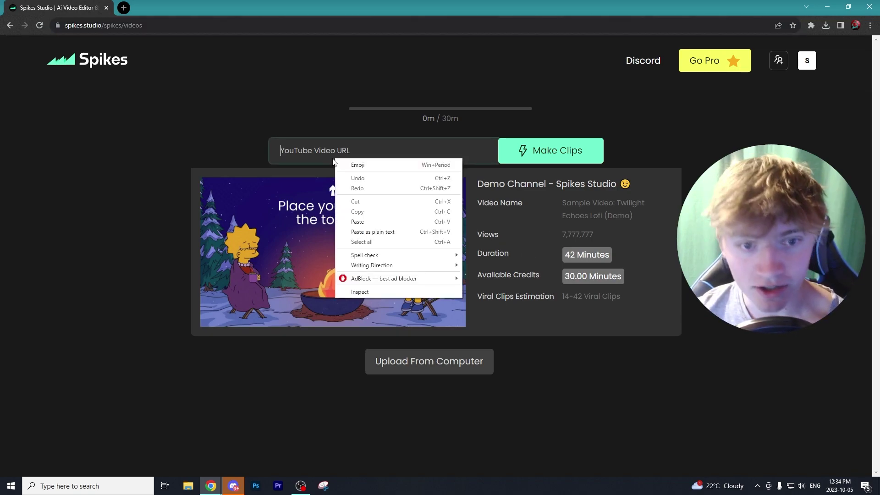
left_click(311, 118)
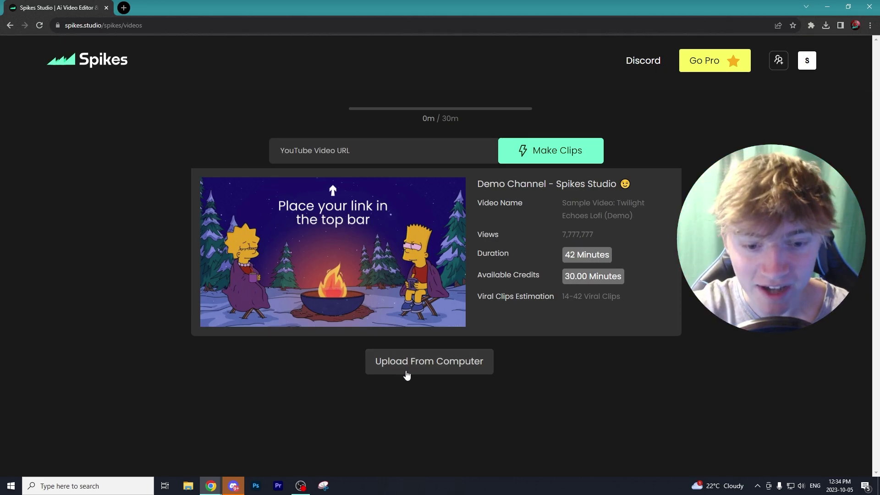
left_click(407, 375)
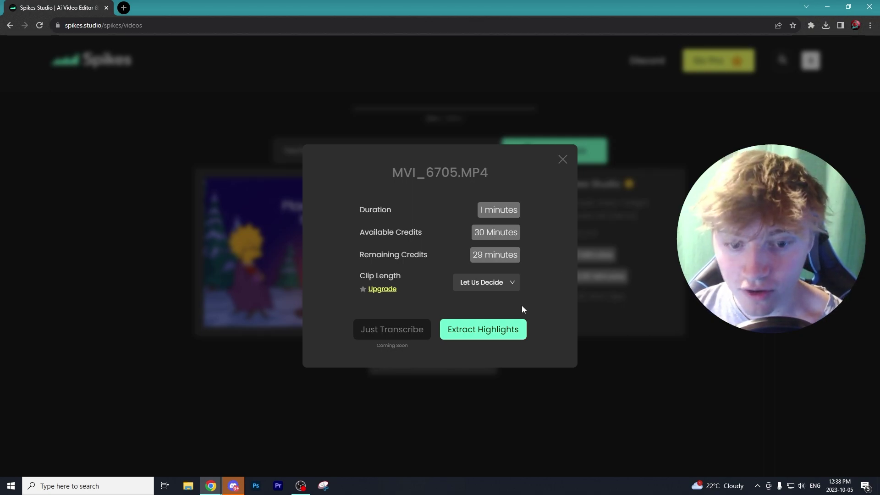
left_click(483, 335)
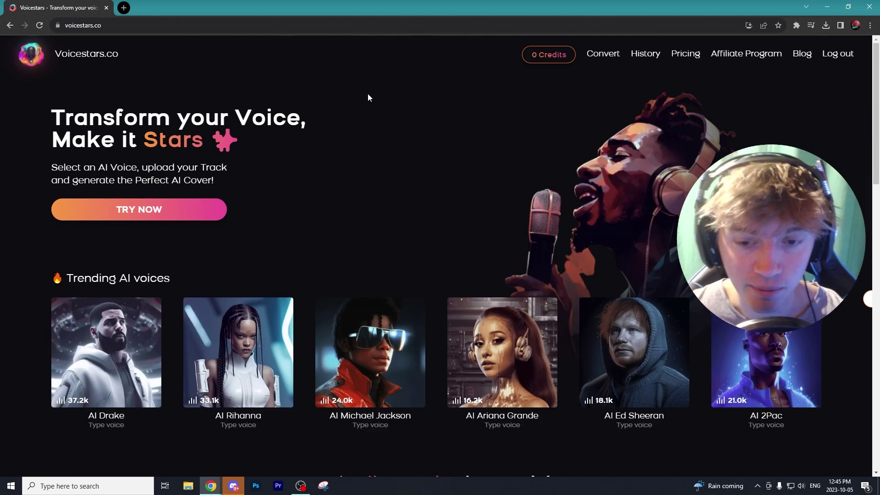
Step: Open Voicestars' AI voice selection from its home page and look through the available artist voices
scroll(368, 94, "down", 2)
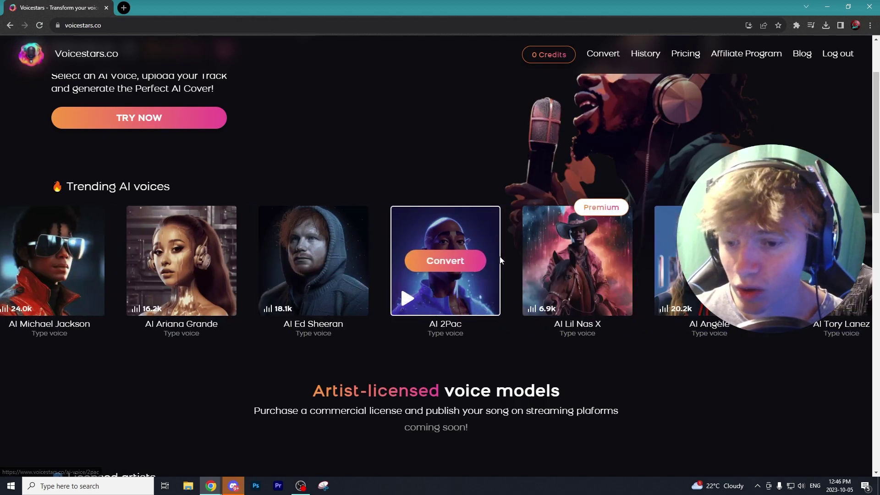
scroll(173, 197, "up", 2)
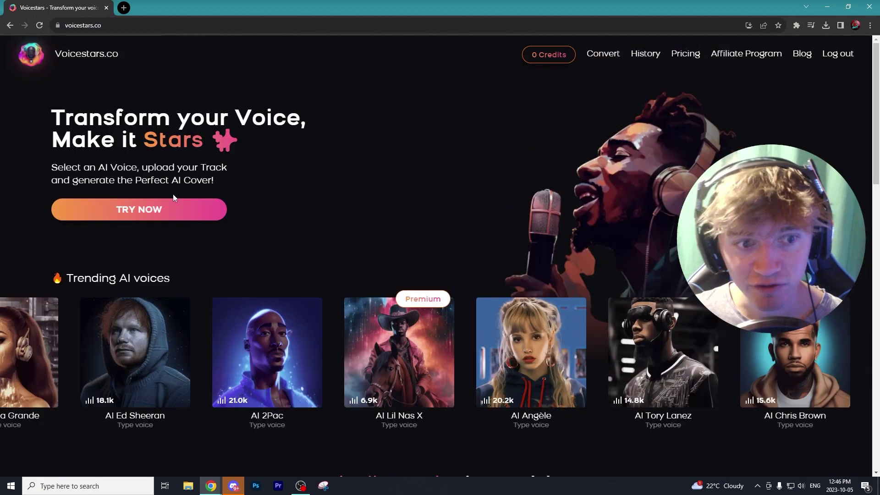
left_click(158, 216)
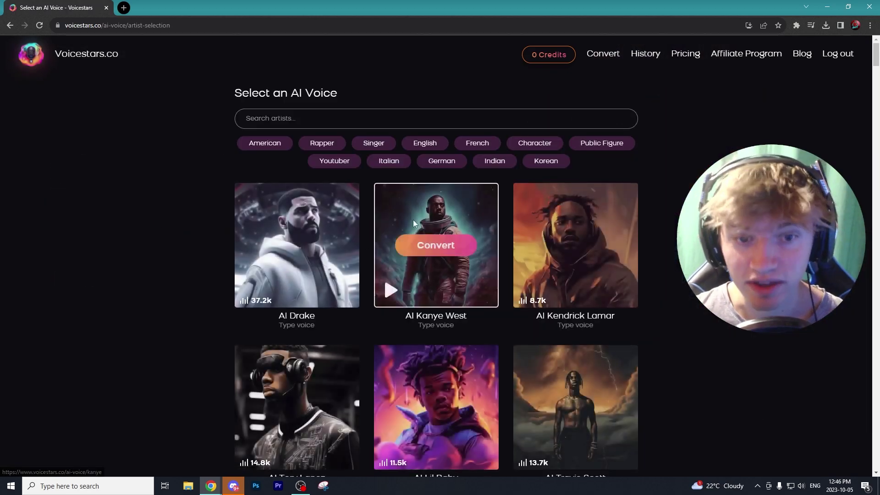
scroll(680, 190, "down", 9)
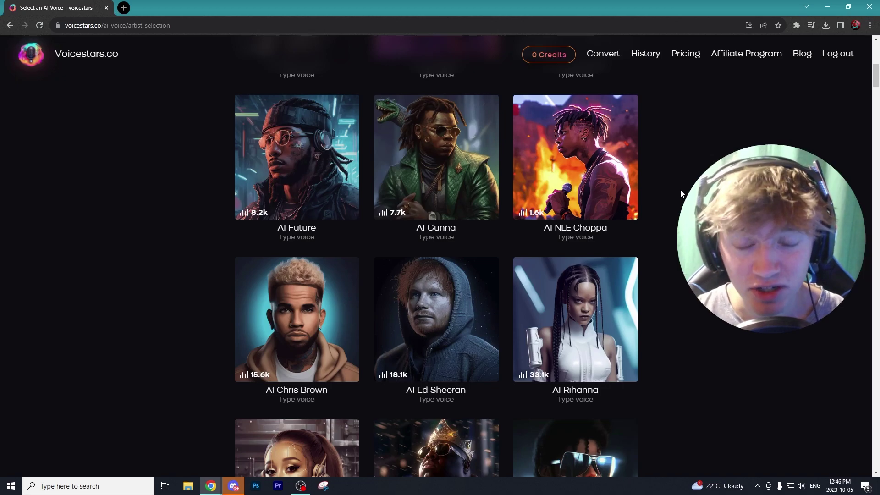
scroll(677, 196, "down", 7)
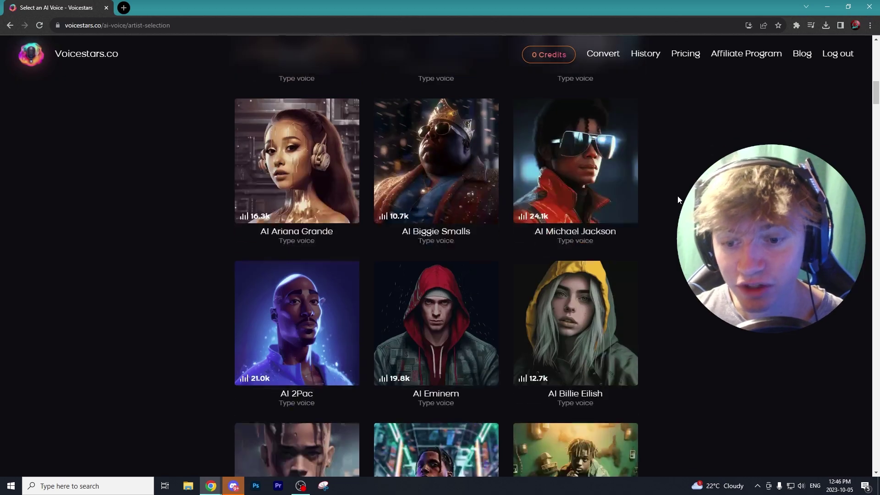
scroll(425, 236, "up", 8)
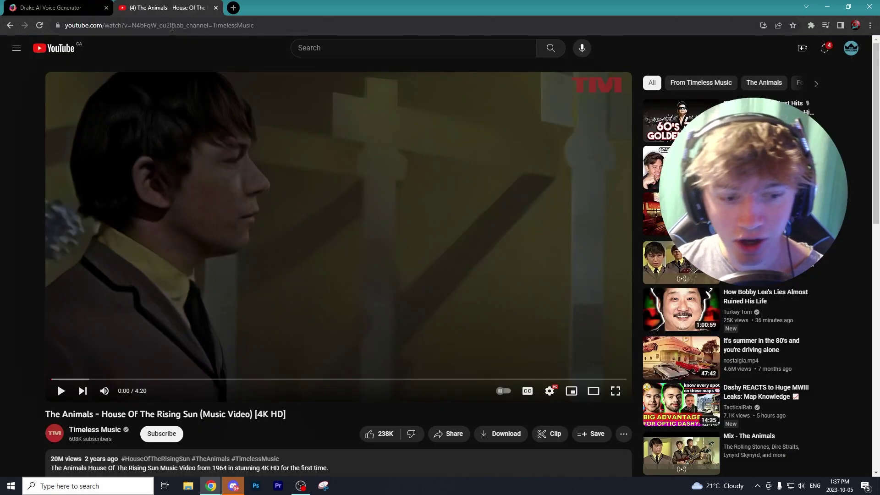
Step: Copy the YouTube link of The Animals - House Of The Rising Sun and paste it as the song URL for AI Drake
left_click(171, 25)
right_click(171, 26)
left_click(217, 83)
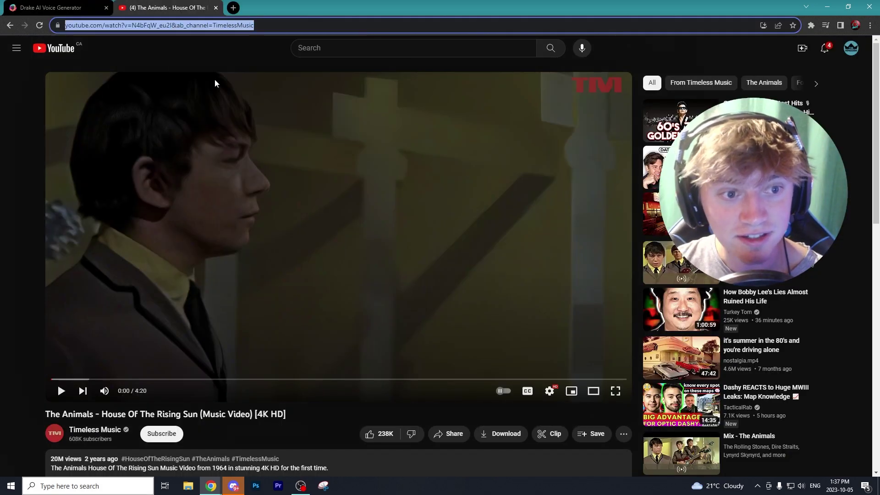
left_click(68, 5)
right_click(268, 247)
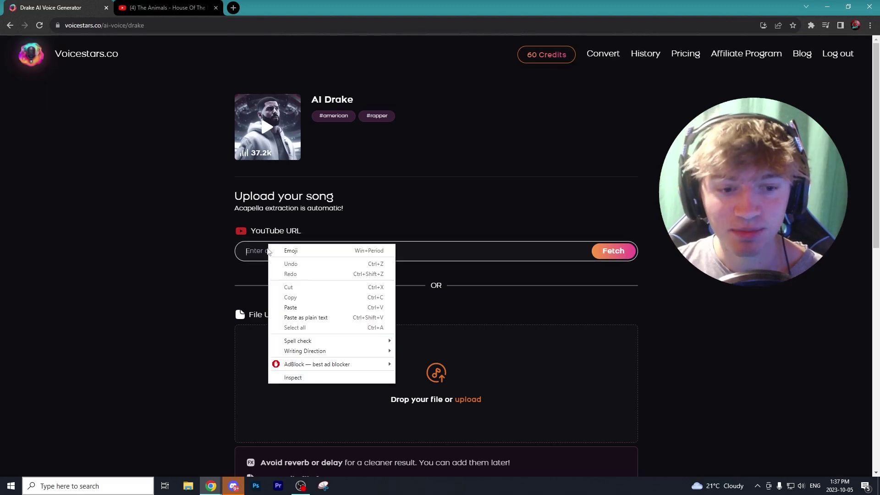
left_click(325, 308)
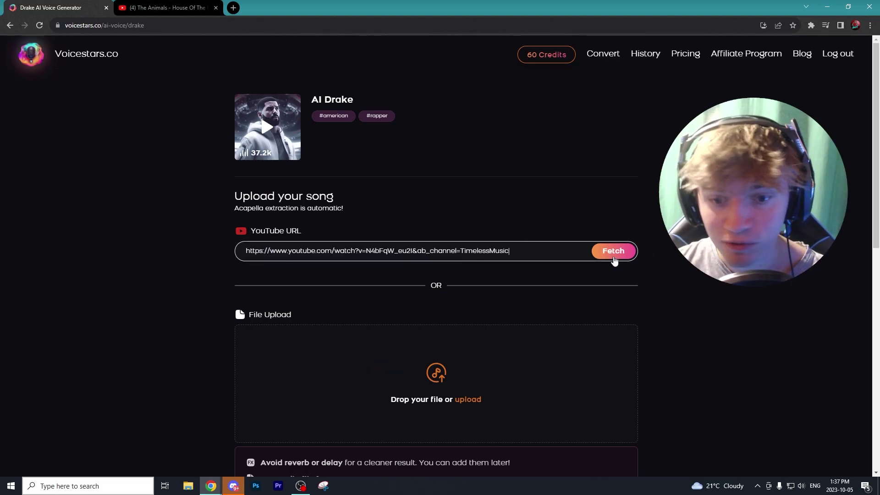
Step: Fetch the song from the pasted link, agree to Voicestars' Terms of Use and convert it to the AI Drake voice
left_click(205, 5)
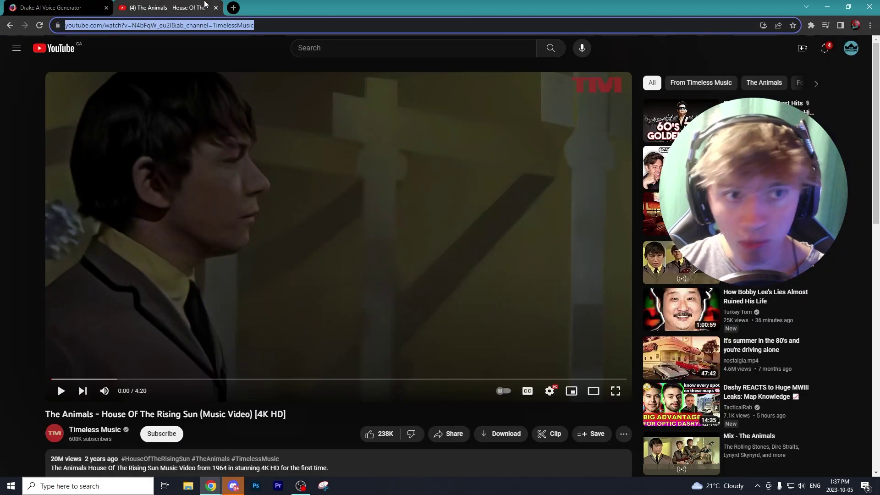
left_click(53, 7)
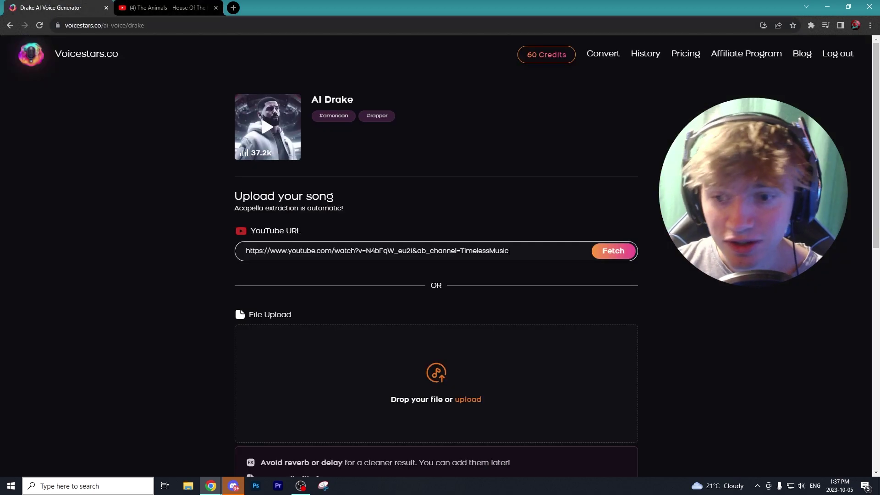
left_click(611, 253)
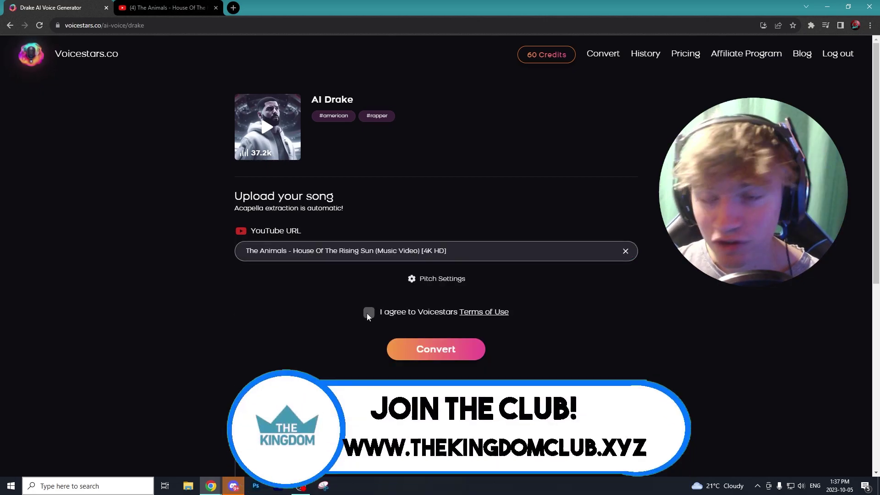
left_click(369, 313)
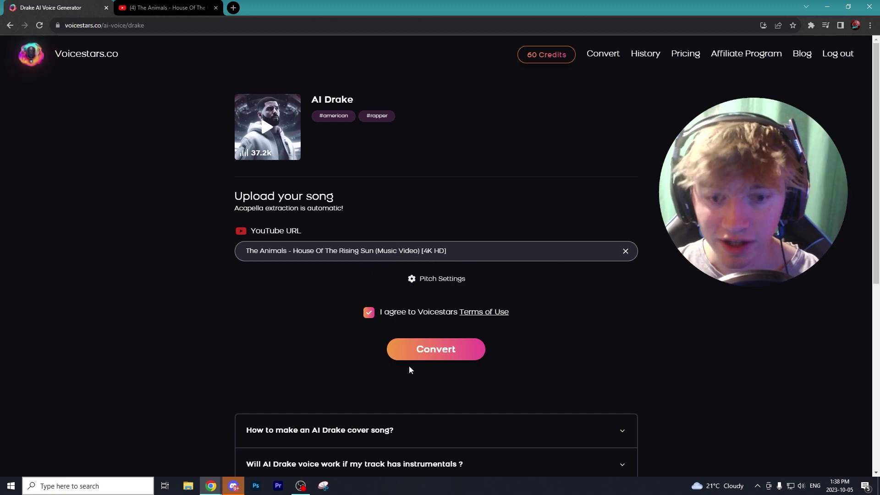
left_click(482, 351)
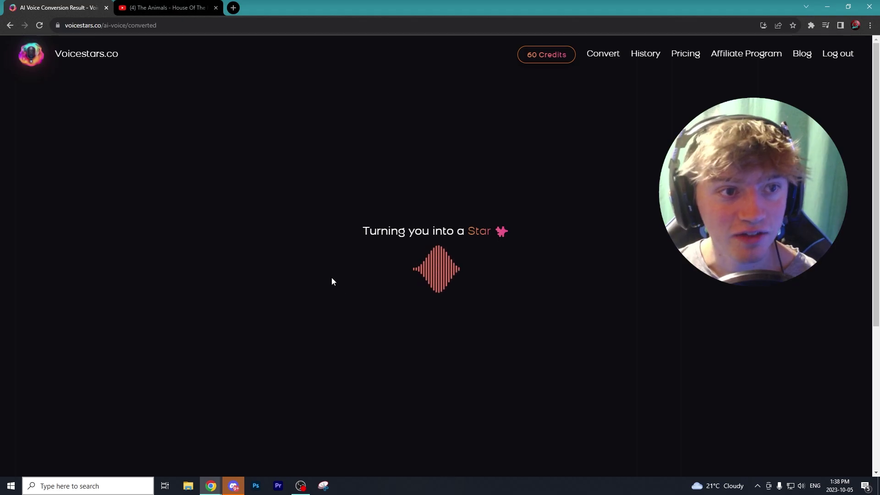
Step: Play part of the original song on YouTube and browse breakstuffpod's AI covers on TikTok, viewing Frank Sinatra sings Dua Lipa's Levitating
left_click(148, 8)
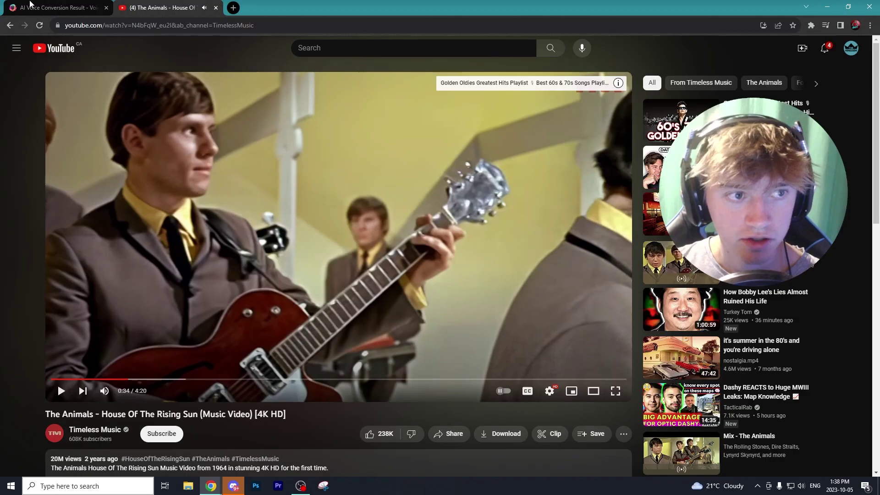
left_click(33, 4)
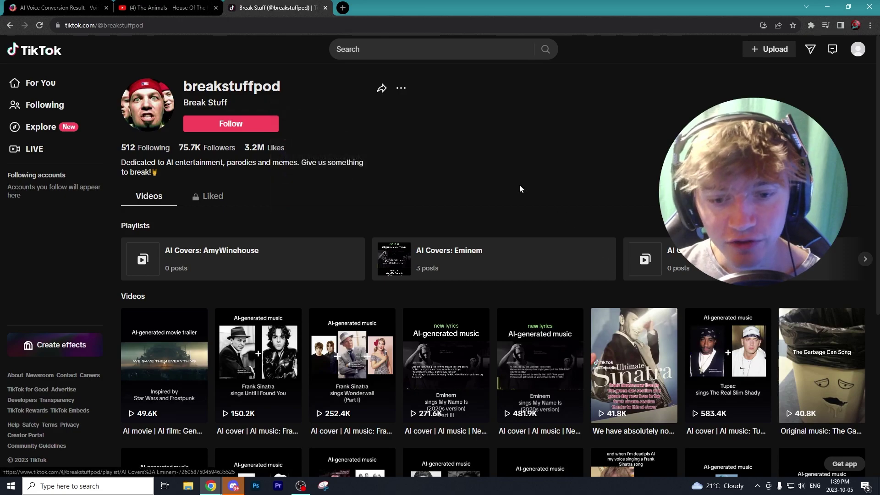
scroll(519, 186, "down", 5)
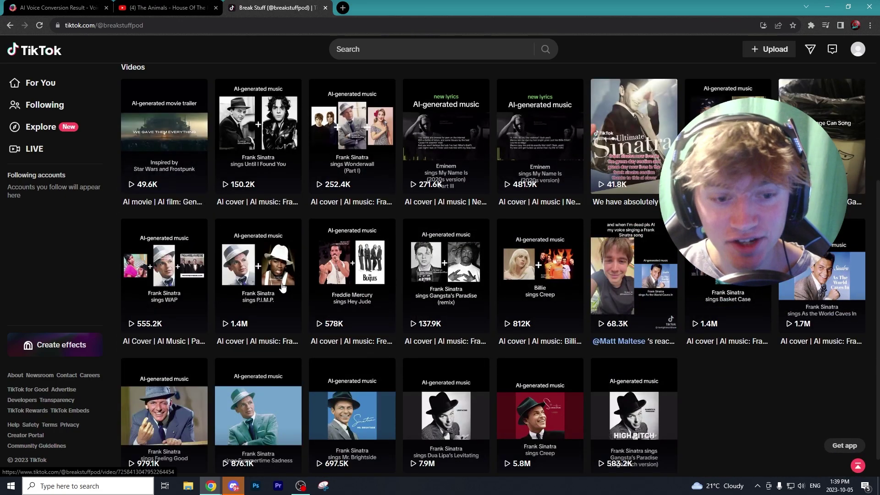
left_click(267, 285)
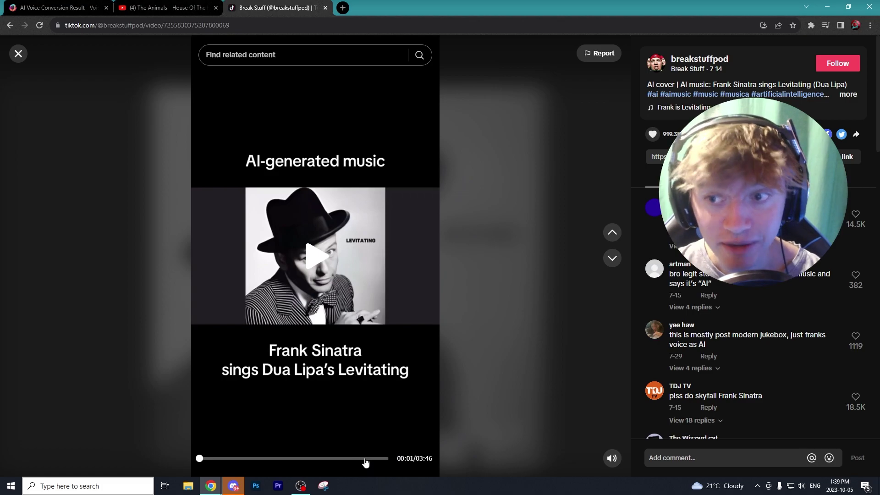
left_click(18, 54)
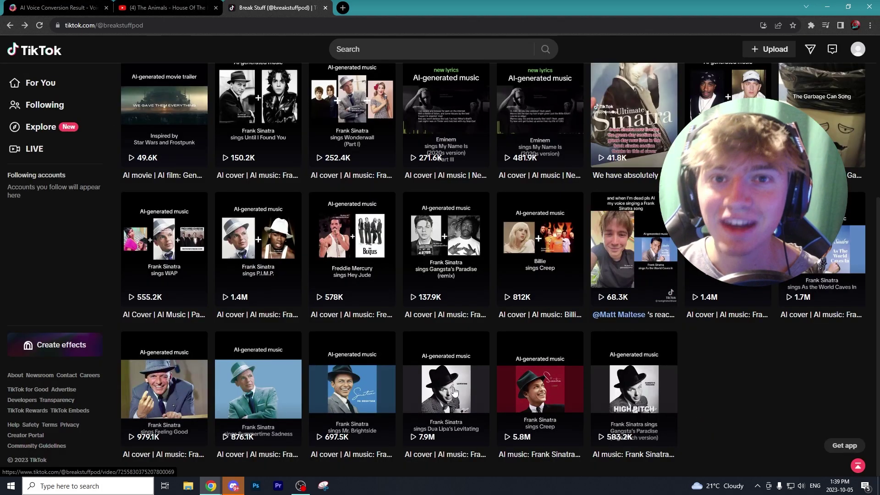
scroll(334, 181, "up", 5)
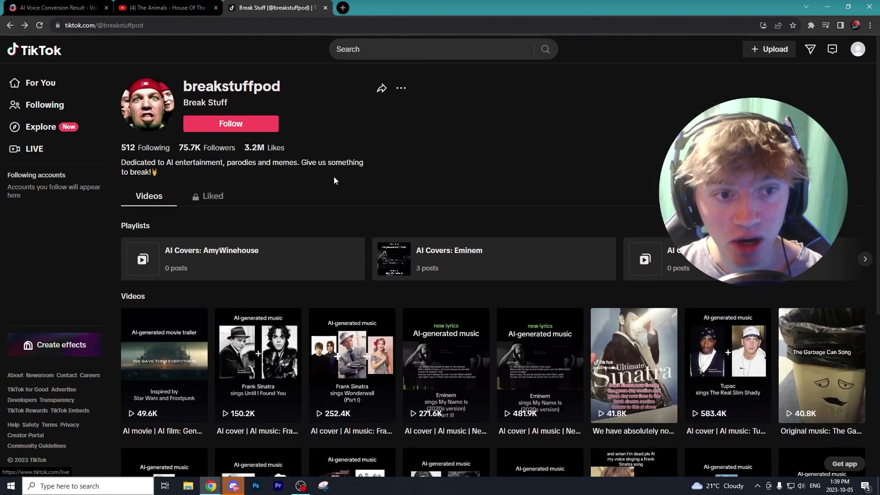
scroll(340, 197, "down", 5)
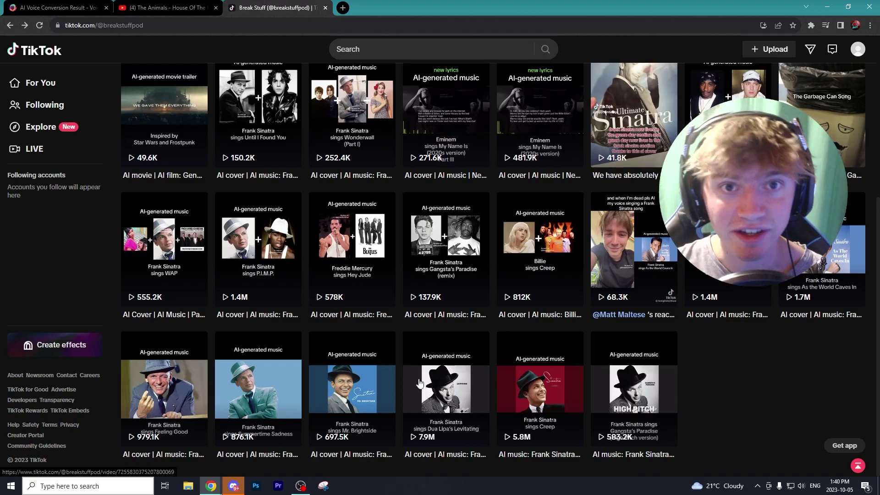
Step: Download the converted House Of The Rising Sun audio from Voicestars as Acapella + Instrumental
key("ctrl+1")
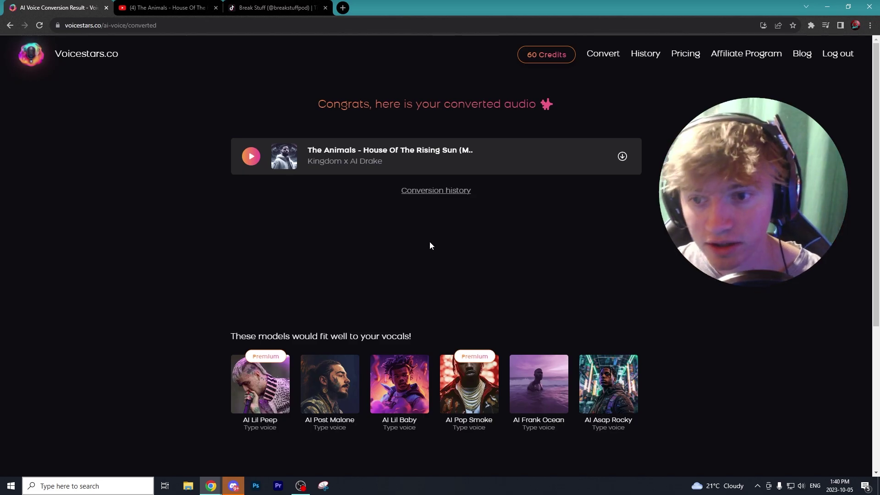
left_click(622, 157)
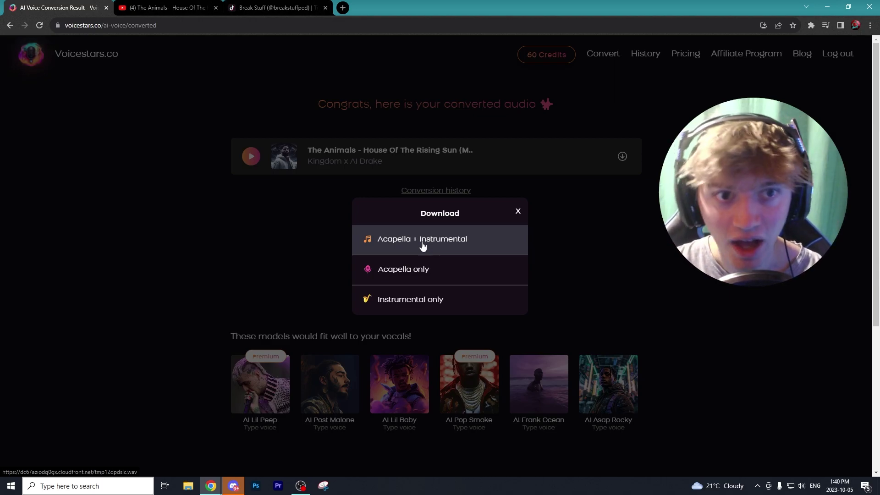
key("ctrl+3")
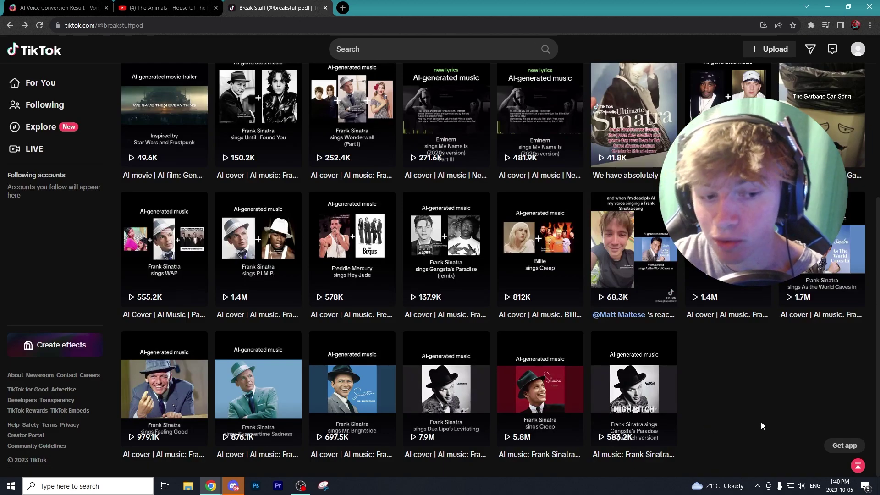
left_click(39, 6)
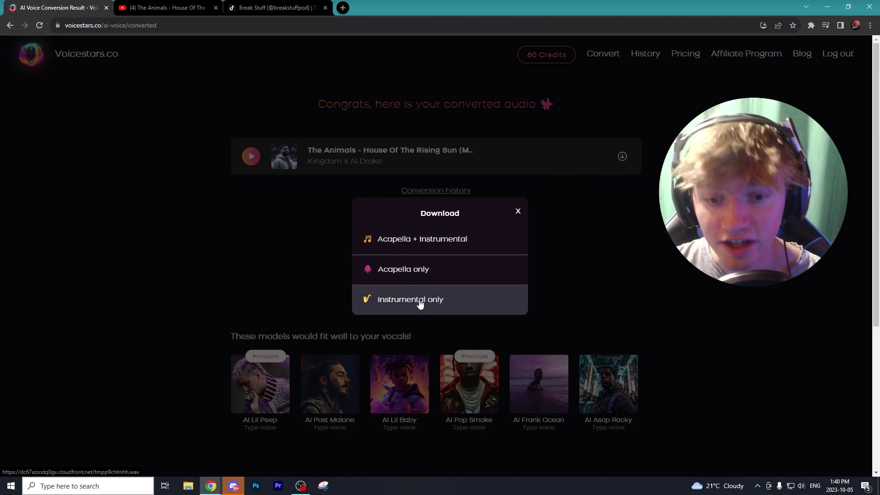
left_click(420, 249)
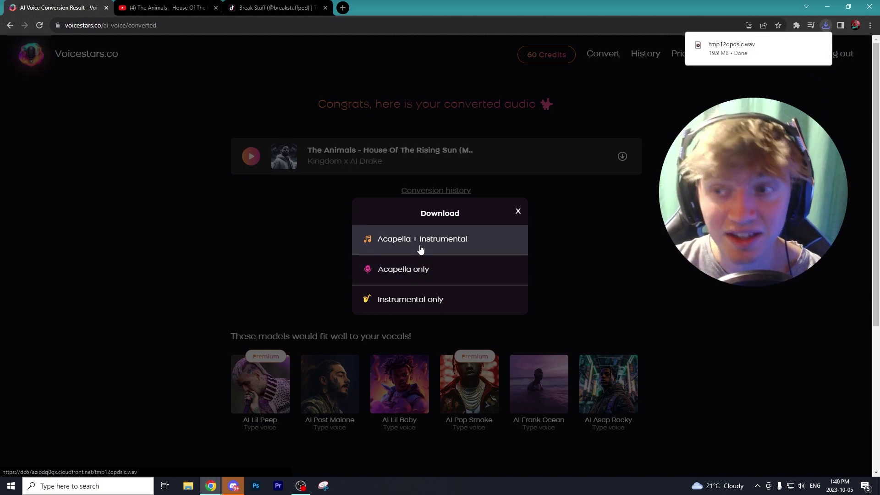
Step: Listen to the downloaded tmp12dpdslc.wav in Media Player, and close the player and the download options
left_click(735, 47)
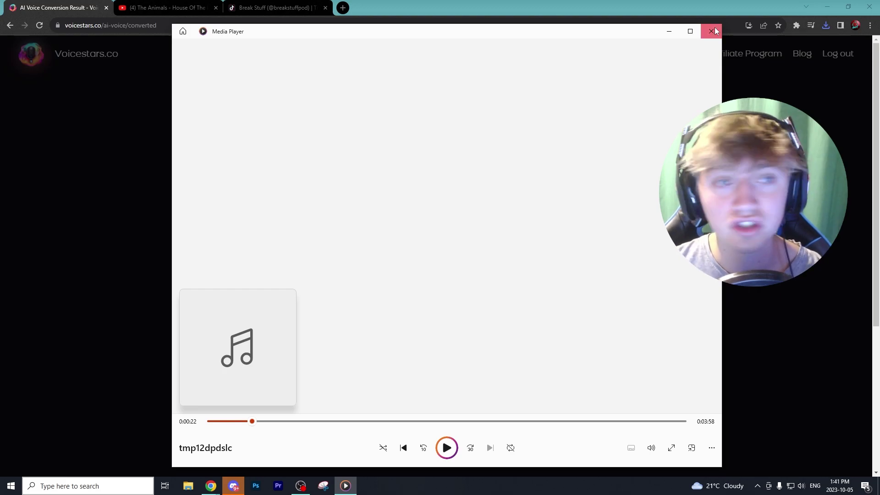
left_click(711, 31)
left_click(401, 124)
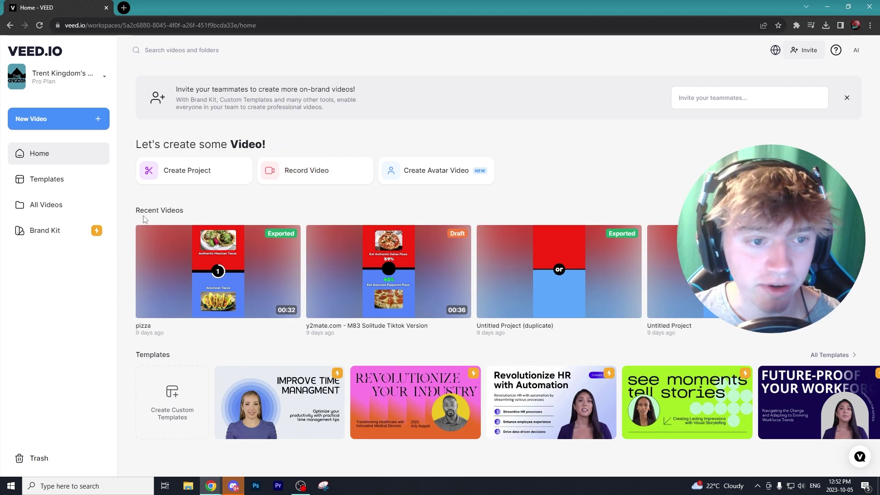
Step: Create a new project in VEED and paste the grilled cheese recipe text as the AI avatar's script
left_click(184, 171)
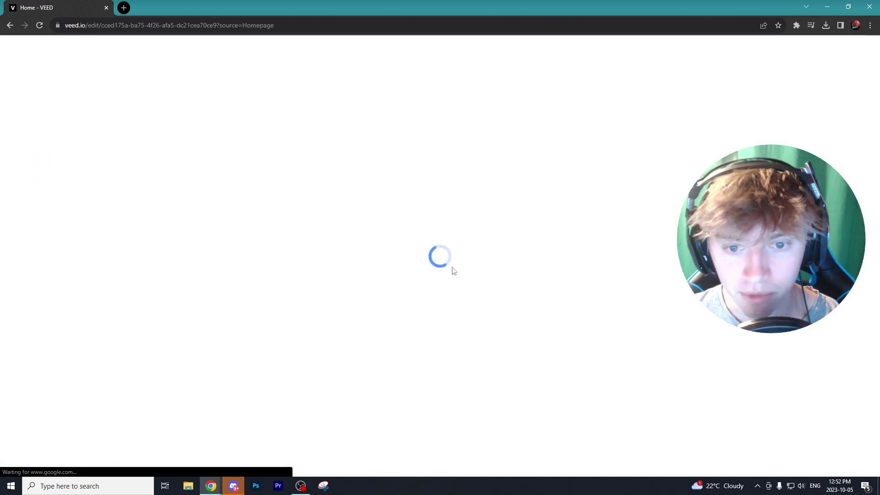
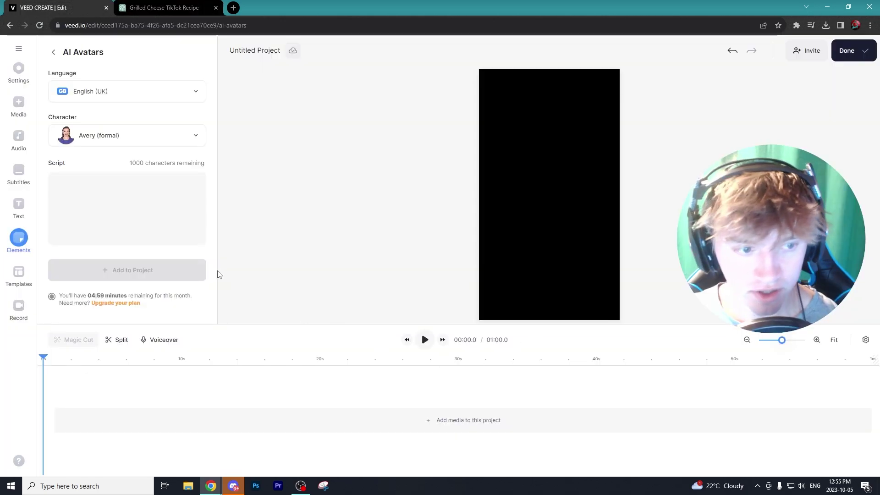
right_click(124, 198)
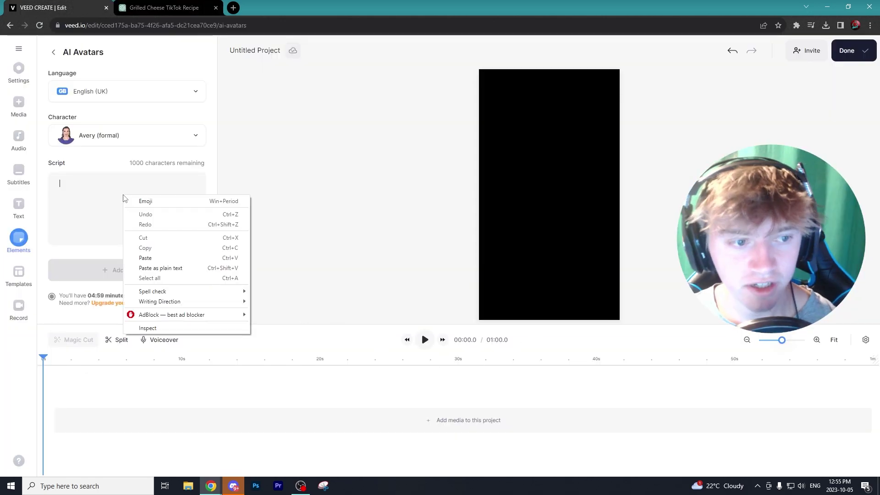
left_click(160, 259)
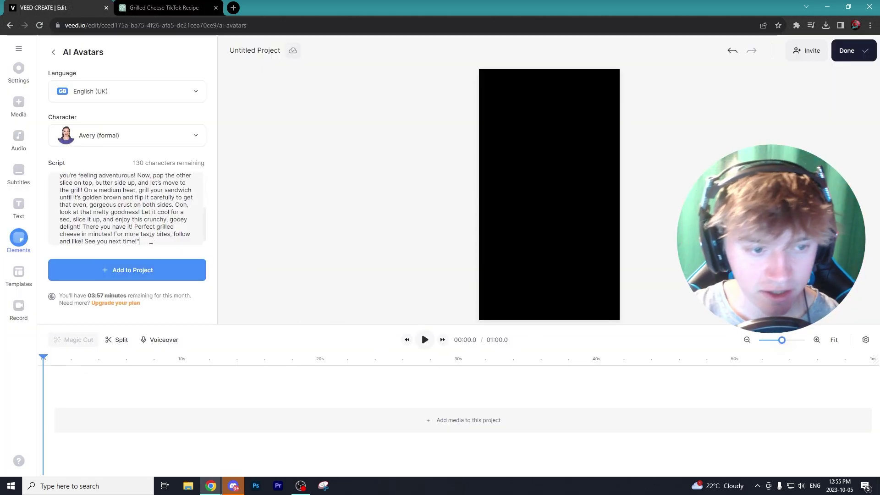
Step: Change the AI avatar's character to Olivia
left_click(112, 138)
scroll(130, 229, "down", 10)
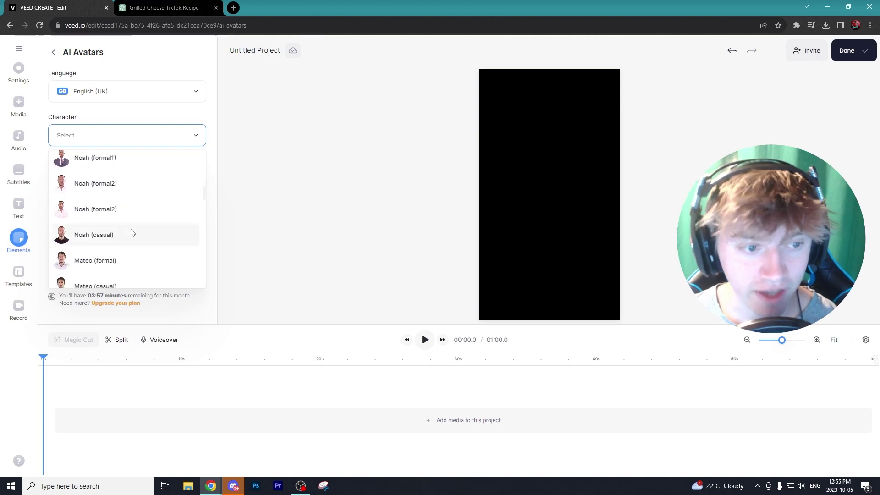
scroll(128, 222, "down", 5)
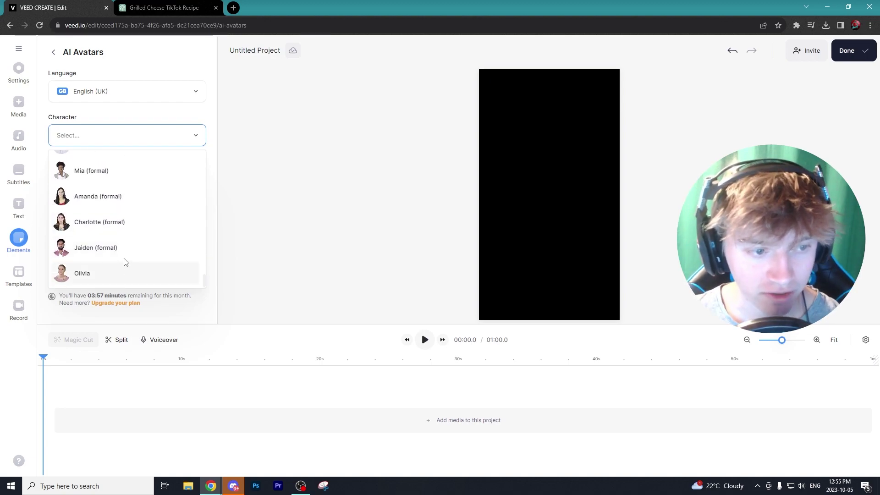
left_click(123, 274)
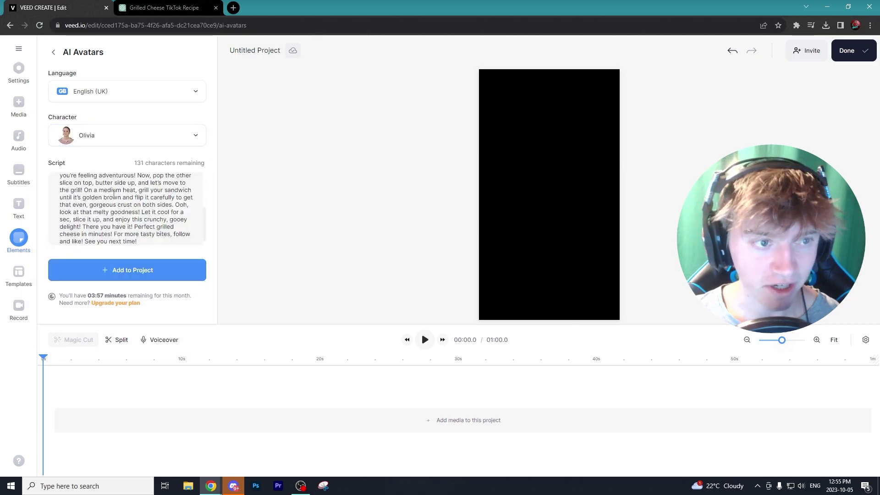
Step: Check the AI avatar's language options, keep English (UK), and add the Olivia avatar to the project
left_click(110, 94)
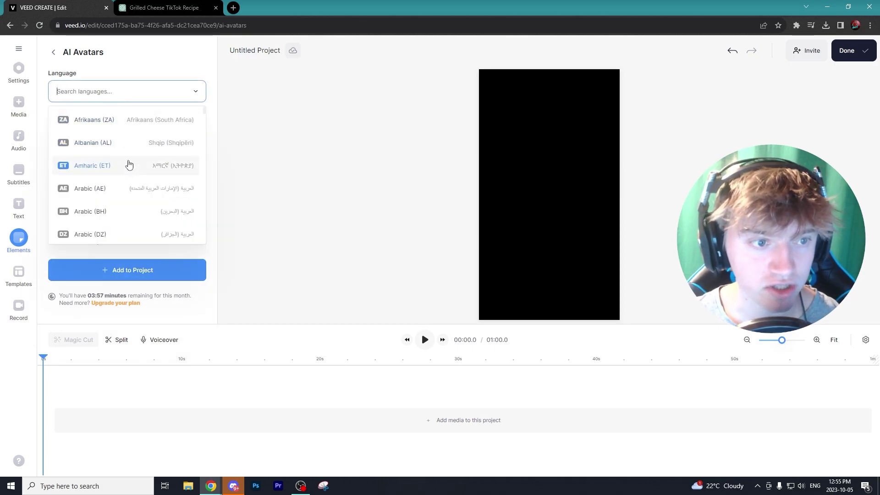
left_click(145, 77)
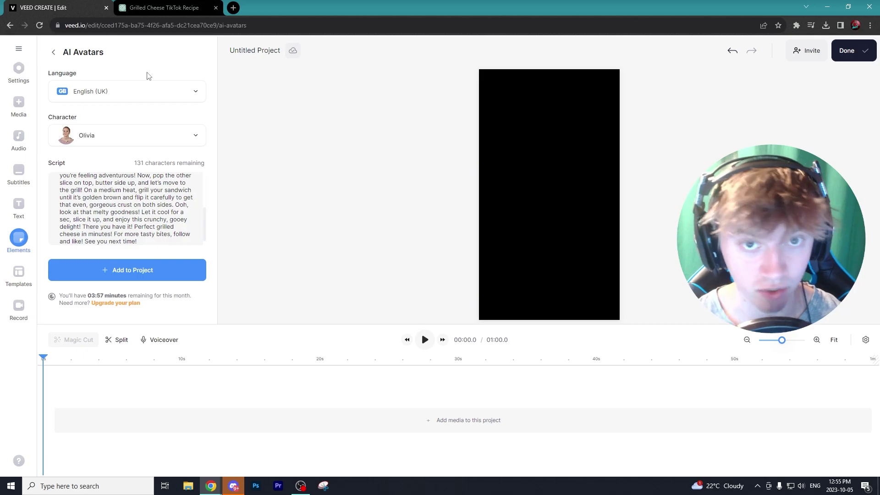
left_click(139, 275)
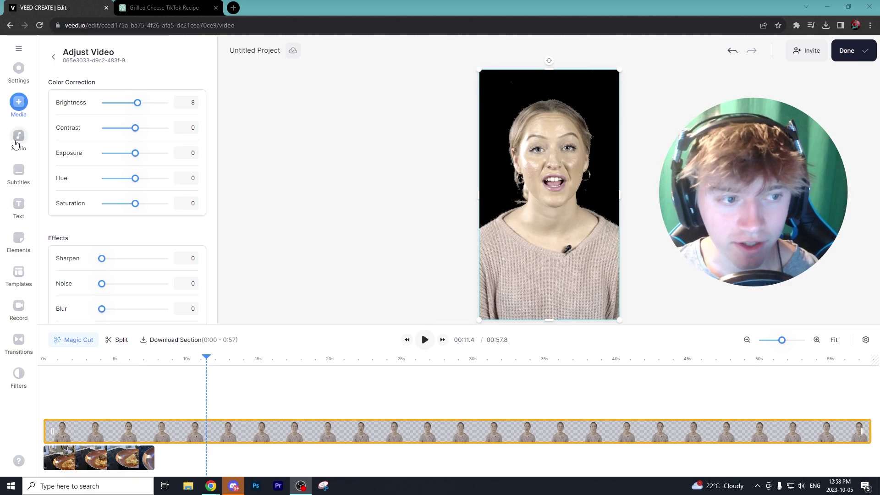
Step: Browse the audio and media libraries, including the full stock video collection
left_click(20, 237)
left_click(19, 140)
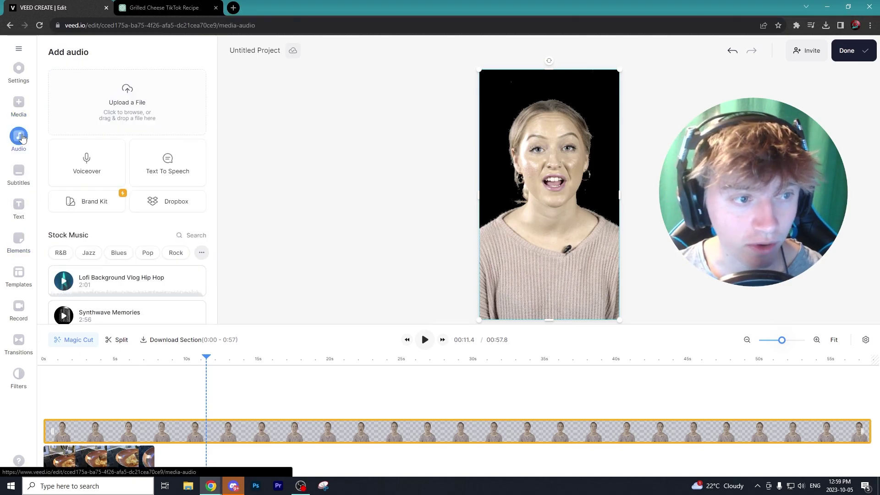
left_click(18, 103)
scroll(158, 248, "down", 2)
scroll(158, 247, "down", 1)
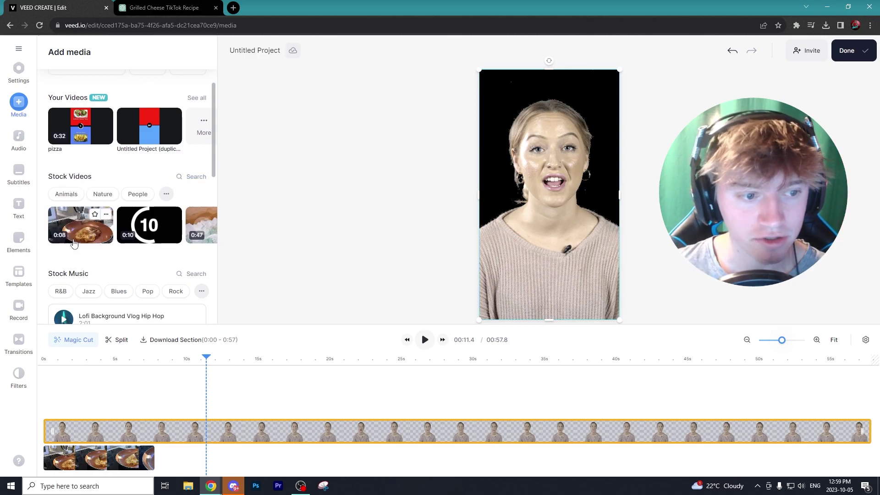
left_click(191, 179)
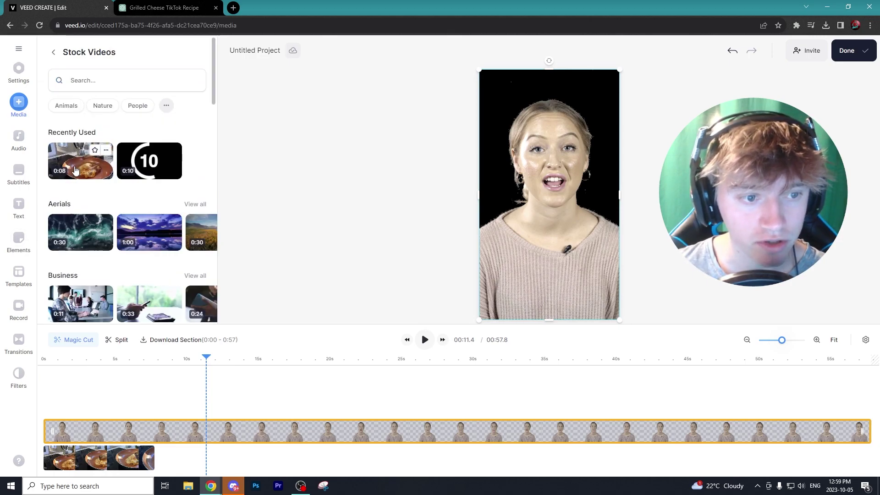
left_click_drag(143, 356, 19, 342)
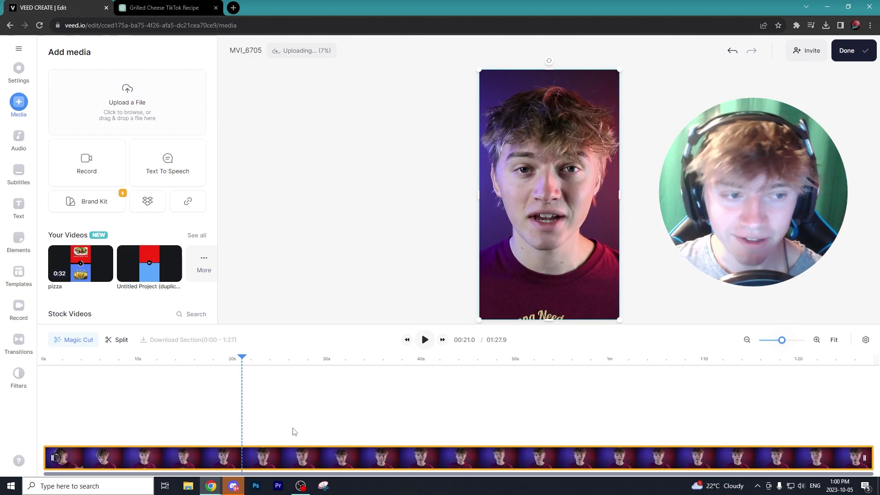
Step: Auto-generate subtitles for the MVI_6705 video with English as the spoken language and automatic highlighting enabled
left_click(19, 137)
left_click(19, 171)
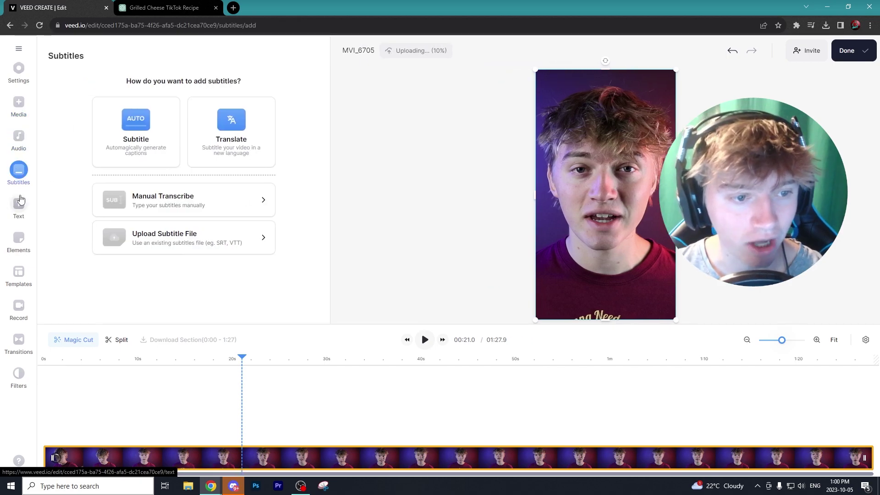
left_click(18, 201)
left_click(19, 237)
left_click(23, 273)
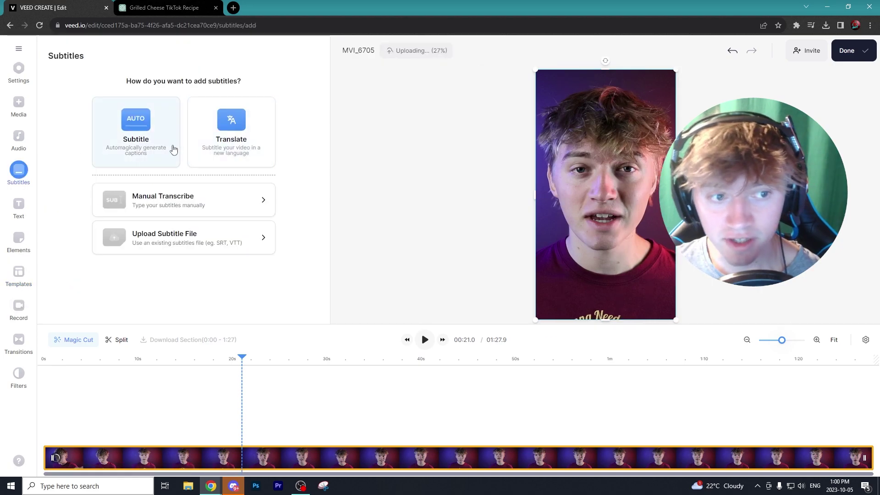
left_click(143, 151)
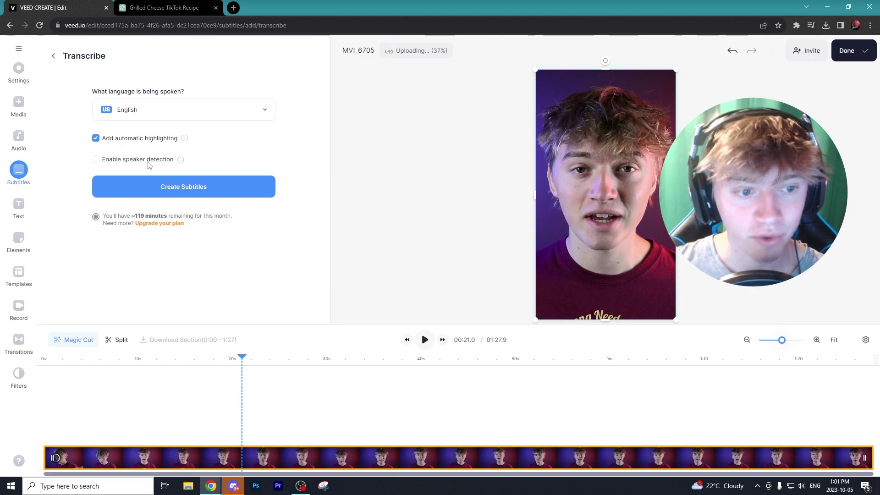
left_click(183, 110)
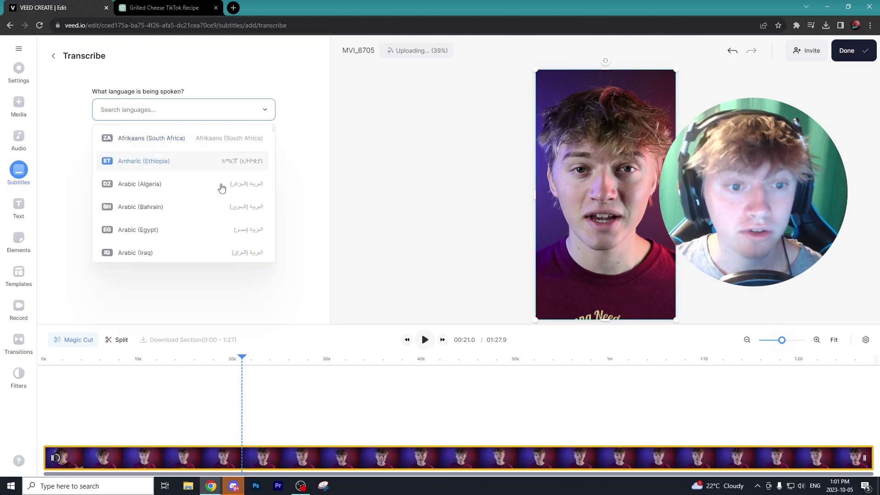
left_click(294, 171)
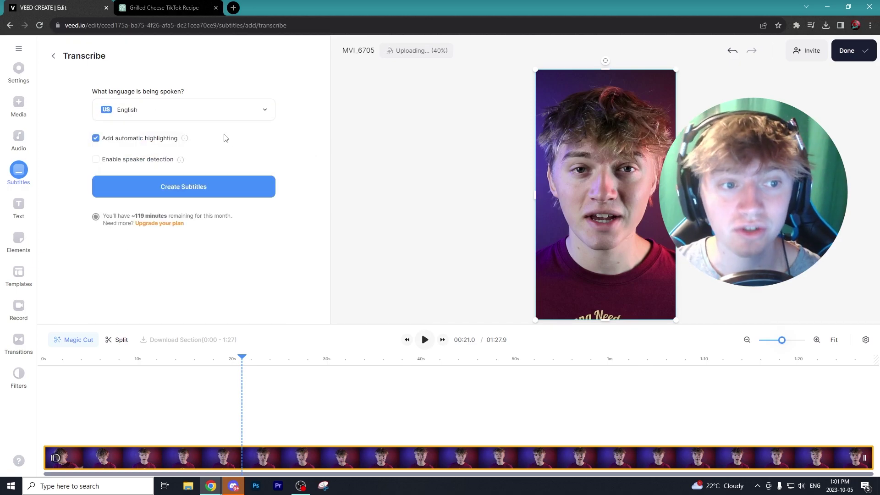
left_click(191, 192)
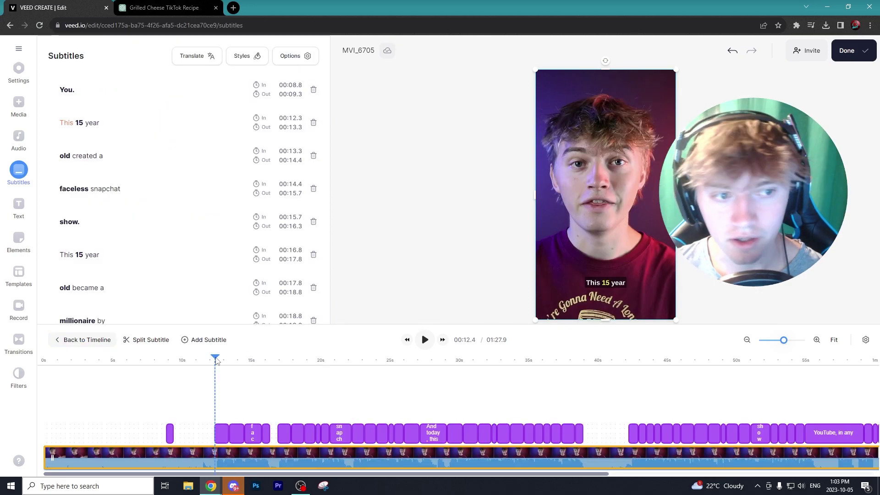
Step: Review the generated subtitle lines and check the captioned frame at about 12.9 seconds
scroll(200, 197, "down", 10)
scroll(205, 213, "down", 3)
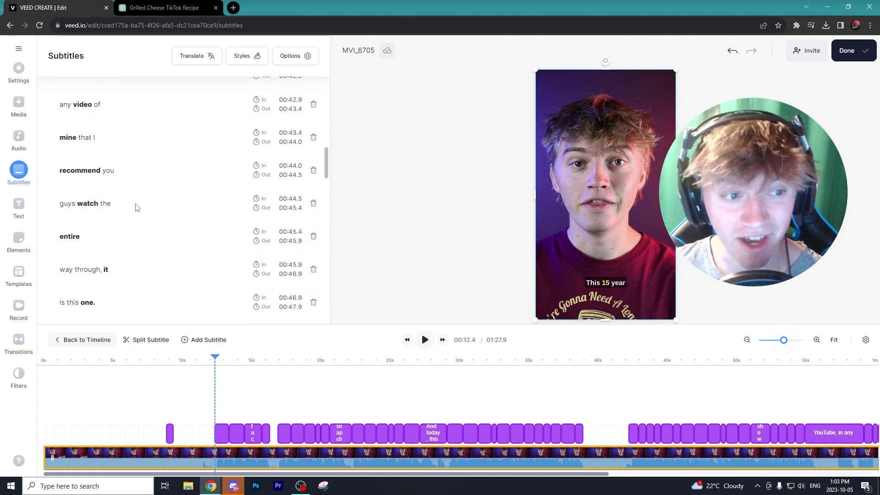
mouse_move(216, 360)
left_mouse_down()
mouse_move(347, 364)
mouse_move(222, 367)
left_mouse_up()
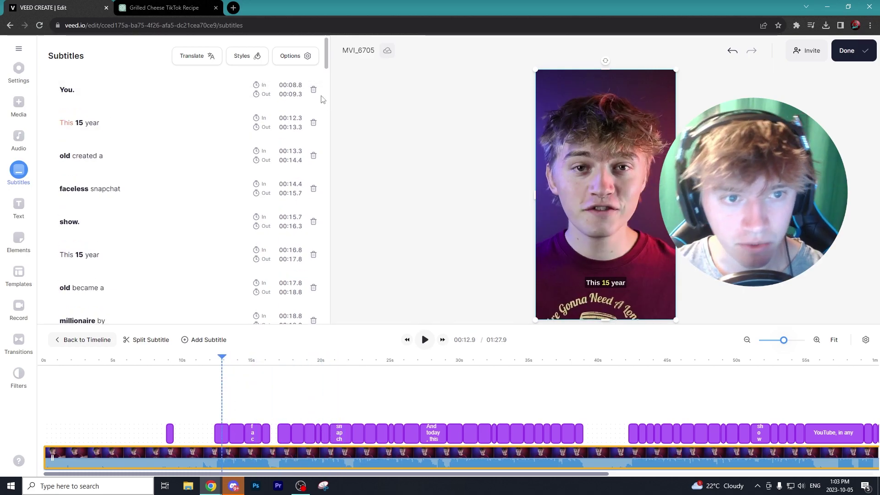
Step: Restyle the subtitles as bold single words with yellow highlighting, and play the video from about 12.5 seconds to preview them
left_click(257, 57)
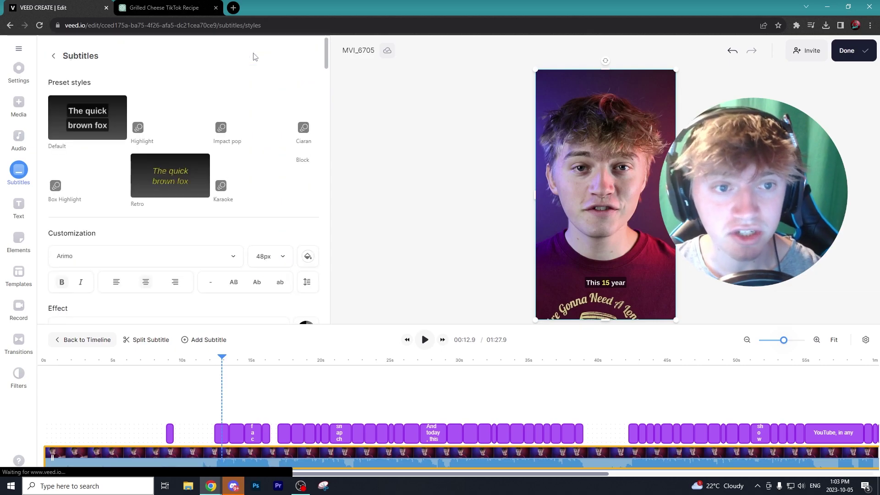
scroll(229, 180, "down", 1)
scroll(230, 180, "down", 2)
left_click(229, 179)
scroll(124, 269, "down", 10)
left_click_drag(178, 242, 175, 273)
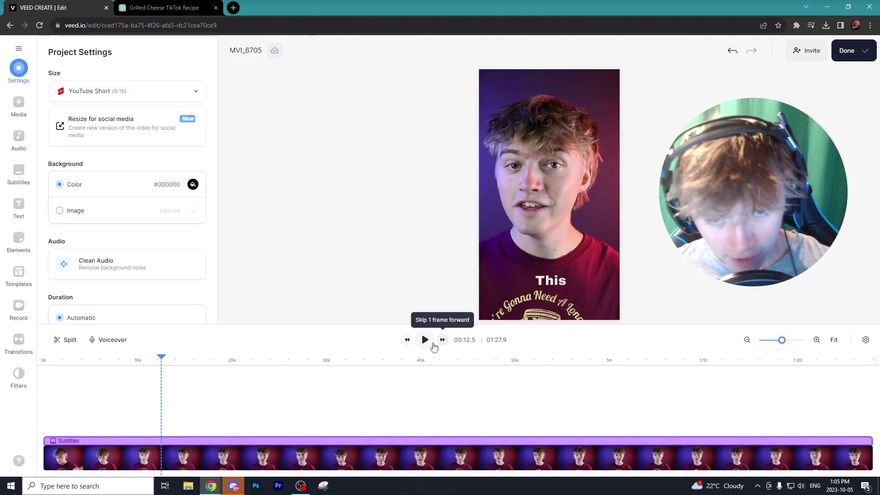
left_click(425, 339)
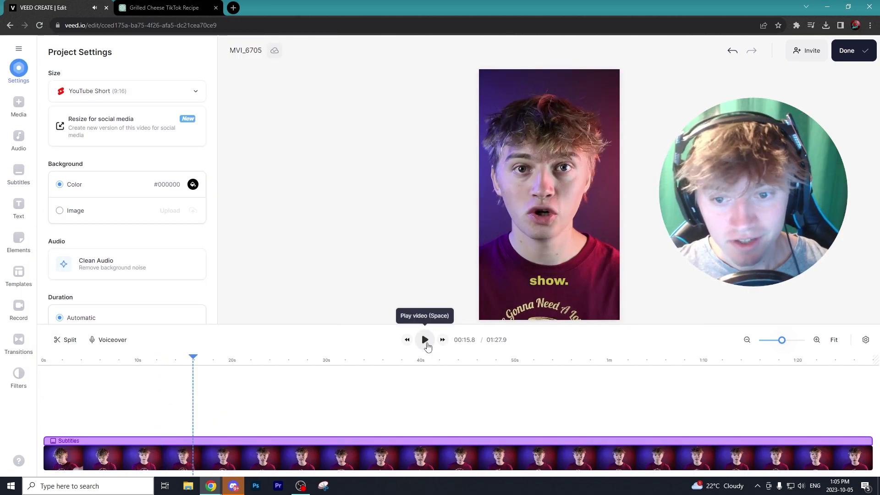
Step: Remove the silences from the MVI_6705 clip and delete the short leftover fragments at the start of the timeline
left_click(412, 458)
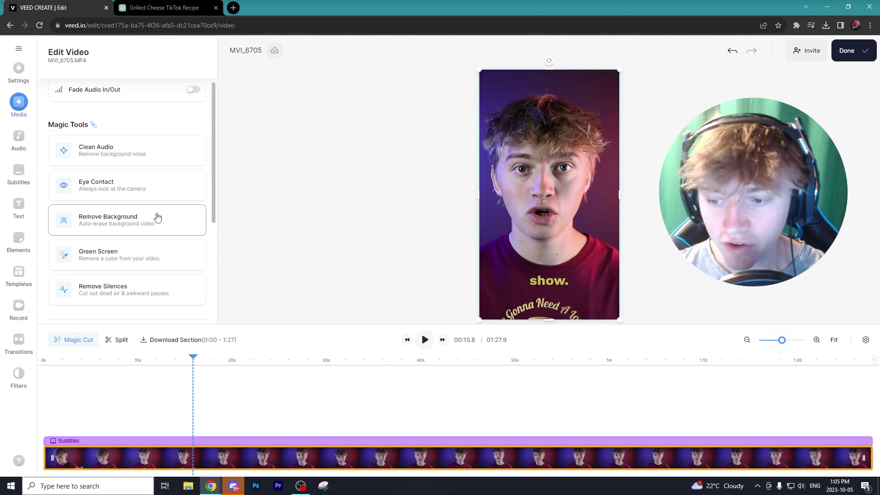
left_click_drag(781, 341, 779, 345)
left_click(461, 439)
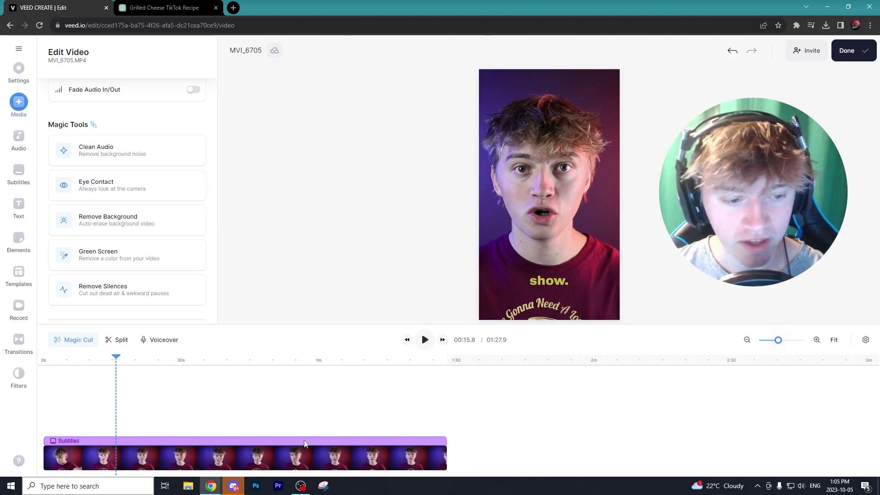
left_click(134, 456)
scroll(110, 238, "down", 1)
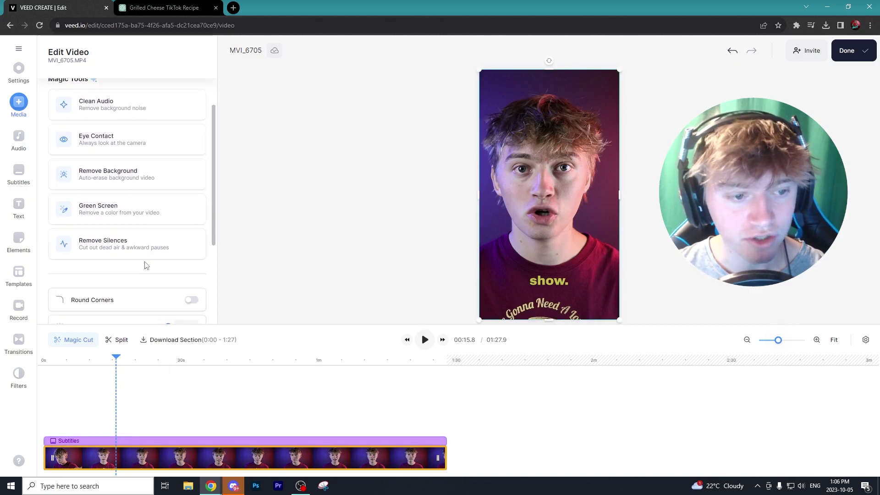
scroll(144, 262, "up", 1)
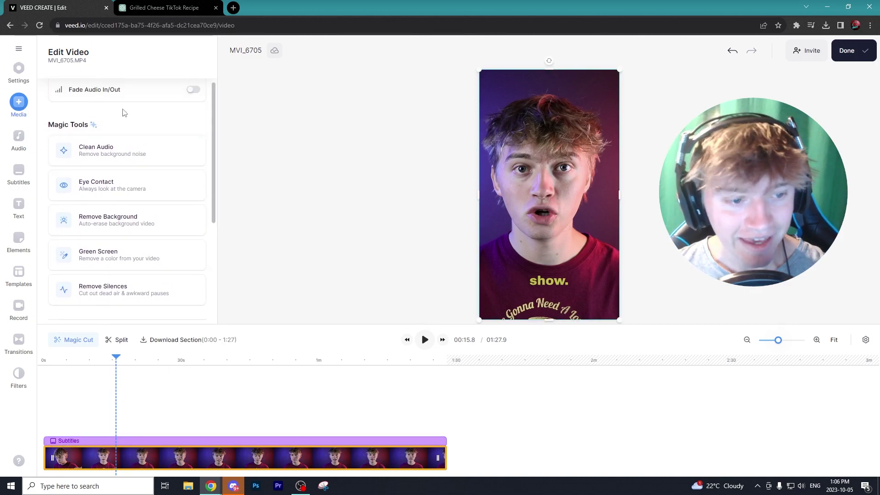
left_click(109, 298)
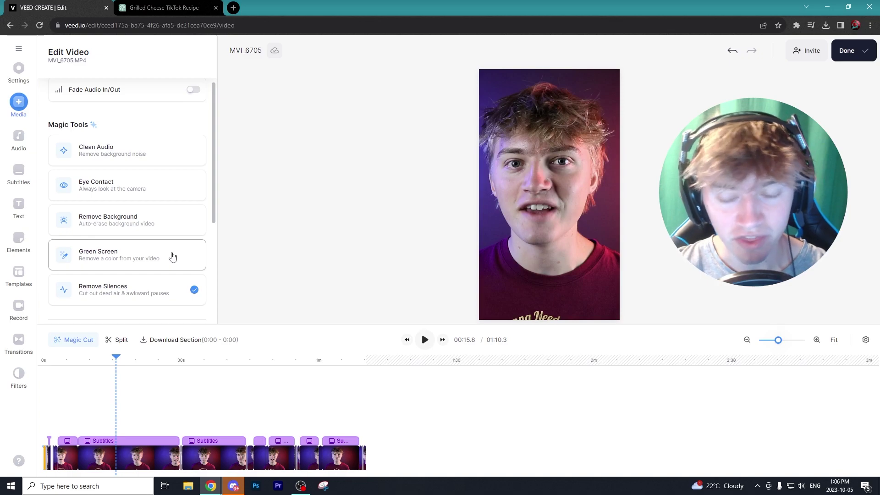
left_click_drag(114, 359, 85, 360)
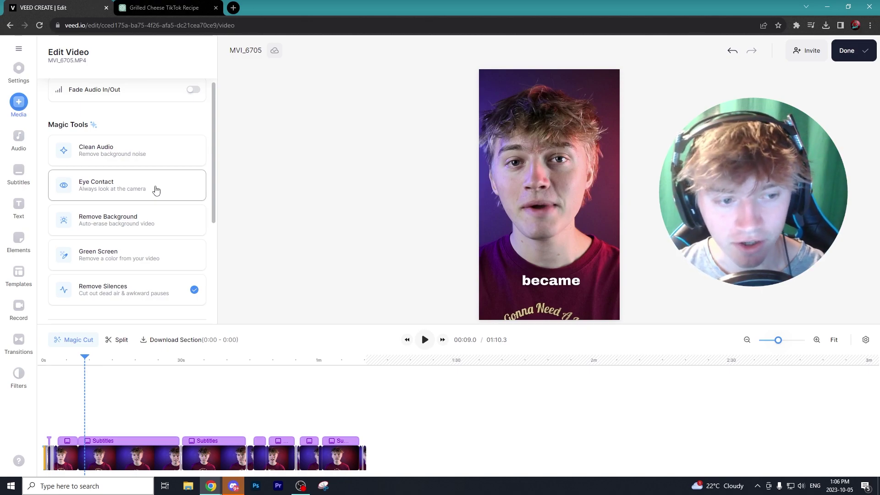
left_click_drag(395, 456, 63, 469)
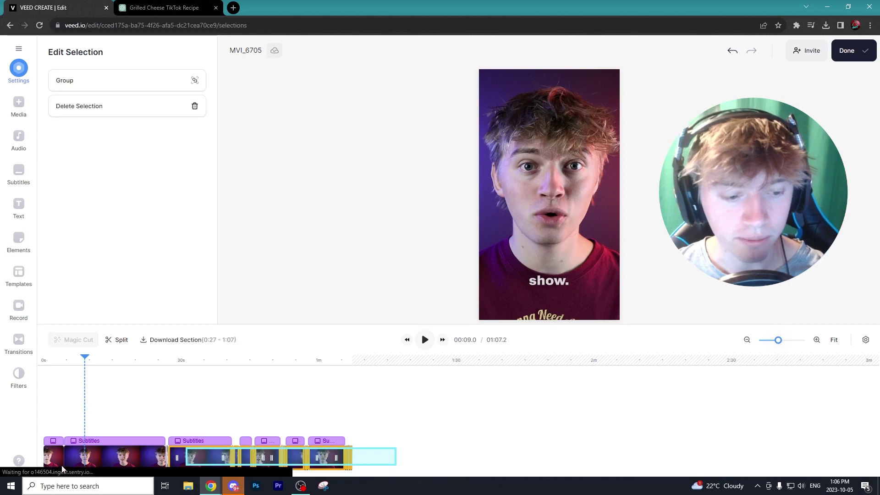
Step: Apply Clean Audio and Eye Contact to the second clip, and compare its playback with Clean Audio off and on
left_click(67, 460)
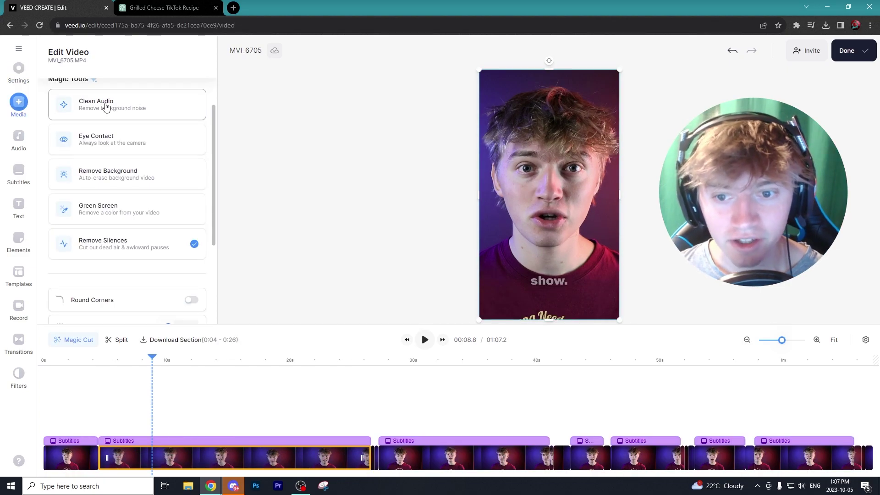
left_click(105, 107)
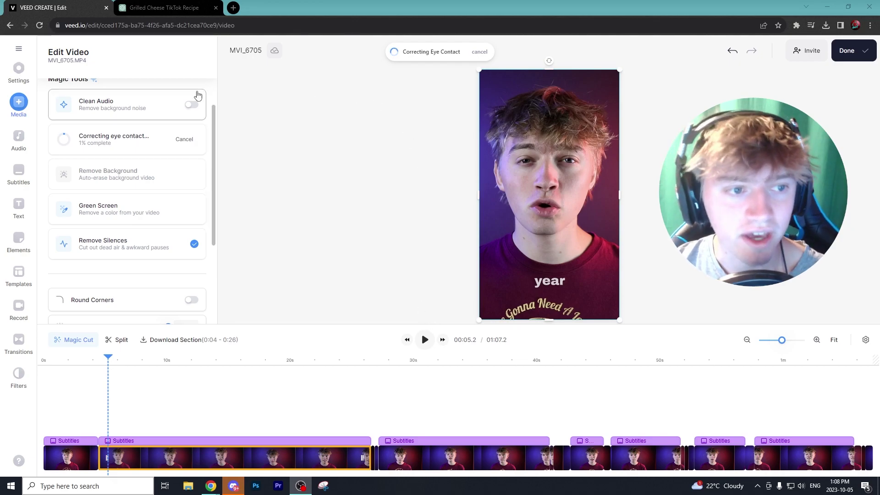
left_click(425, 340)
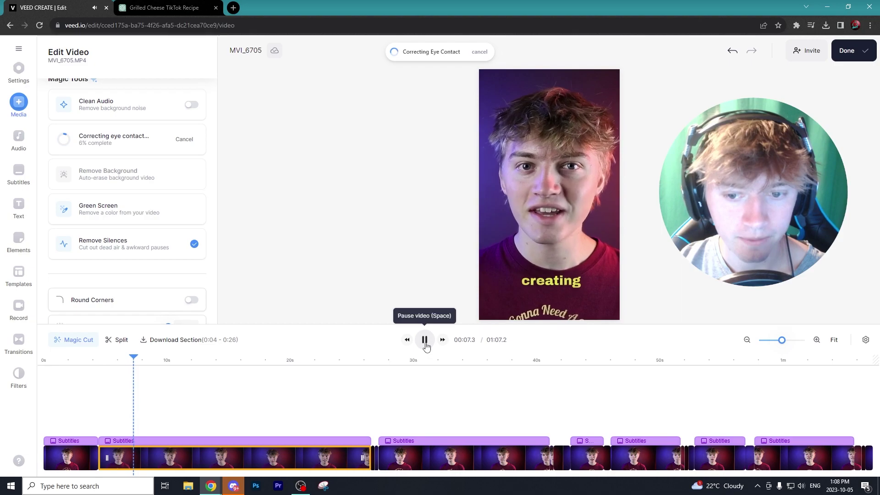
left_click(424, 339)
left_click(111, 360)
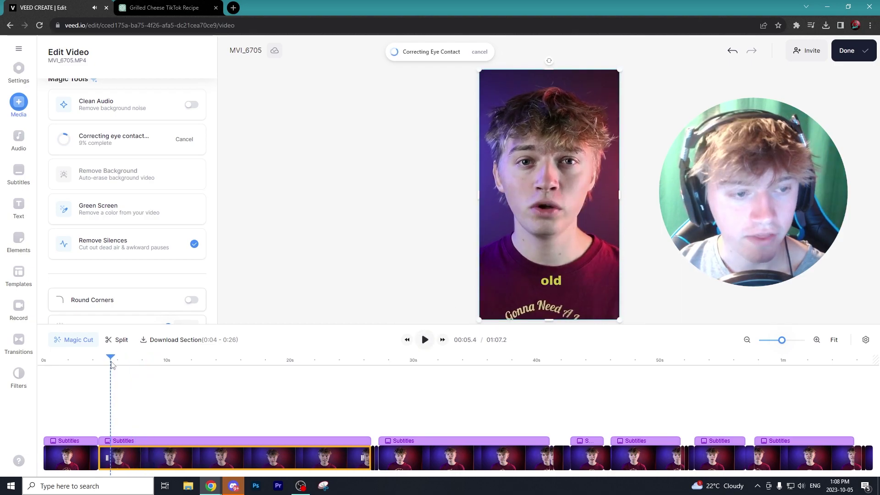
left_click(193, 107)
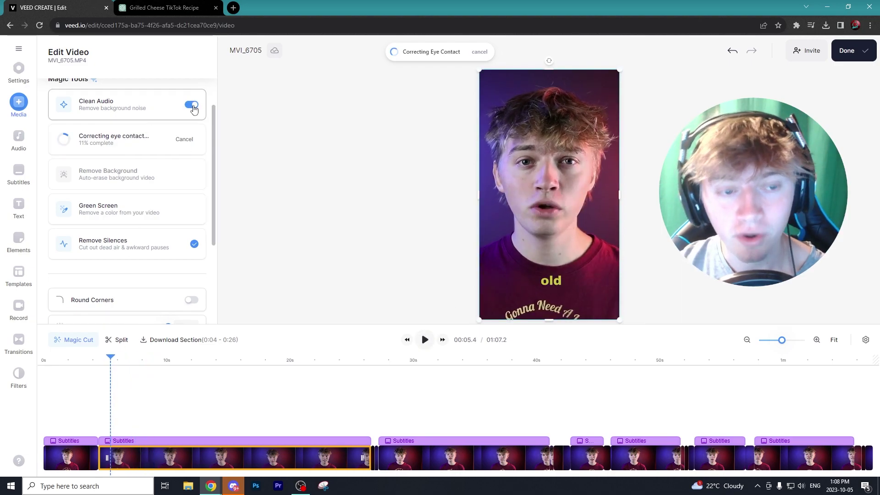
left_click(425, 343)
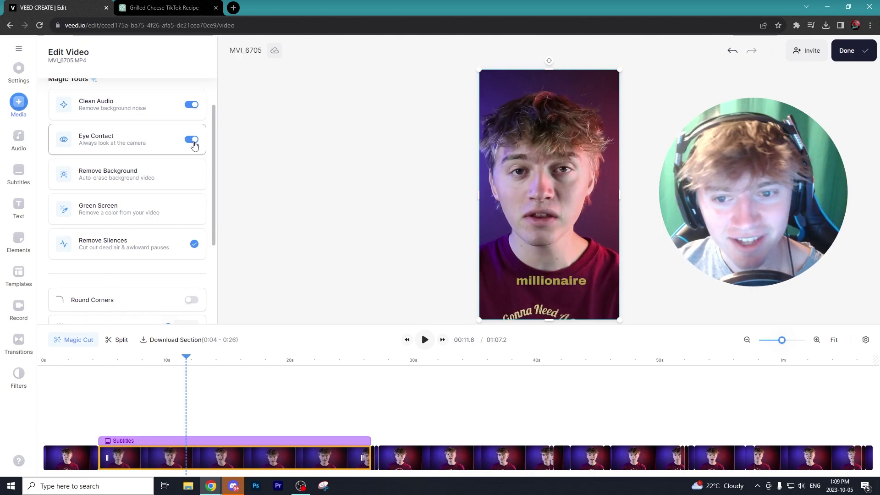
Step: Preview the second clip from about 5.5 seconds with Eye Contact on, and switch Eye Contact off
left_click(111, 362)
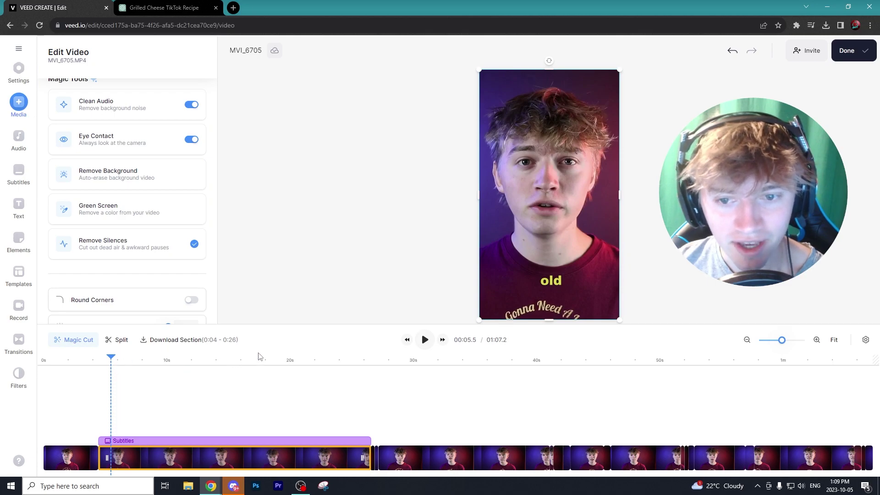
left_click(424, 343)
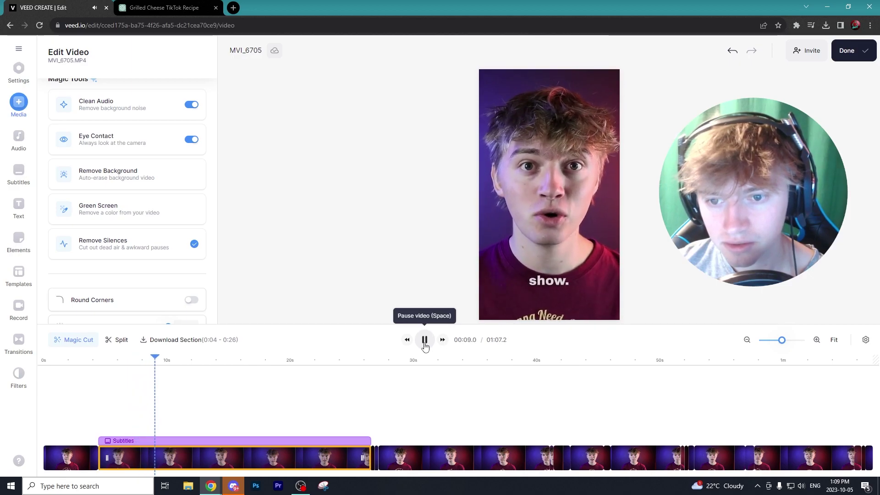
left_click(425, 344)
left_click(114, 360)
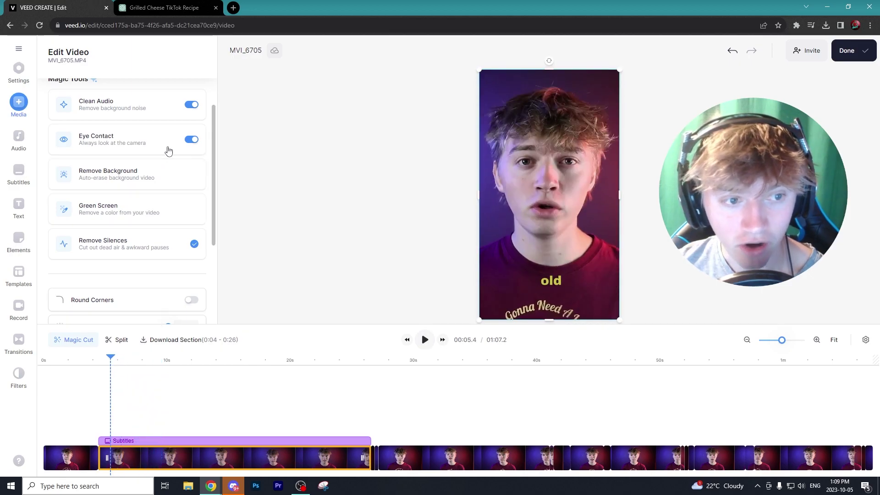
left_click(191, 139)
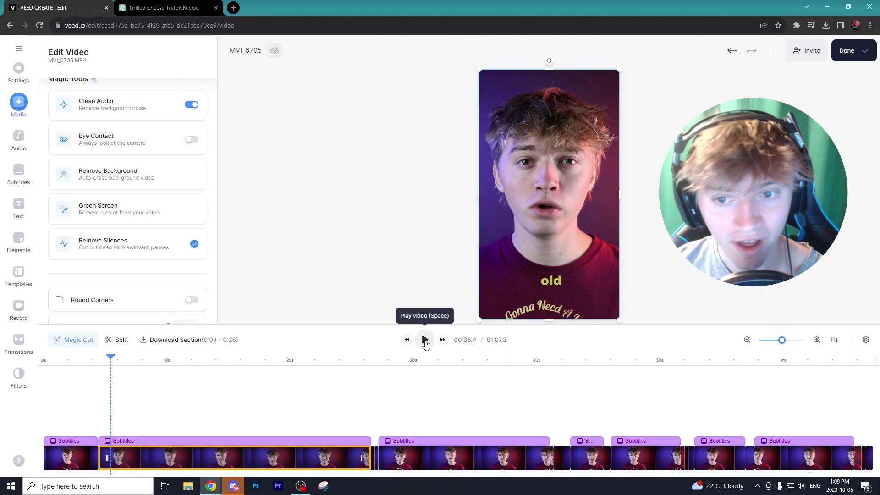
Step: Preview the second clip from about 5.4 seconds with Eye Contact off, and remove the clip's background
left_click(425, 342)
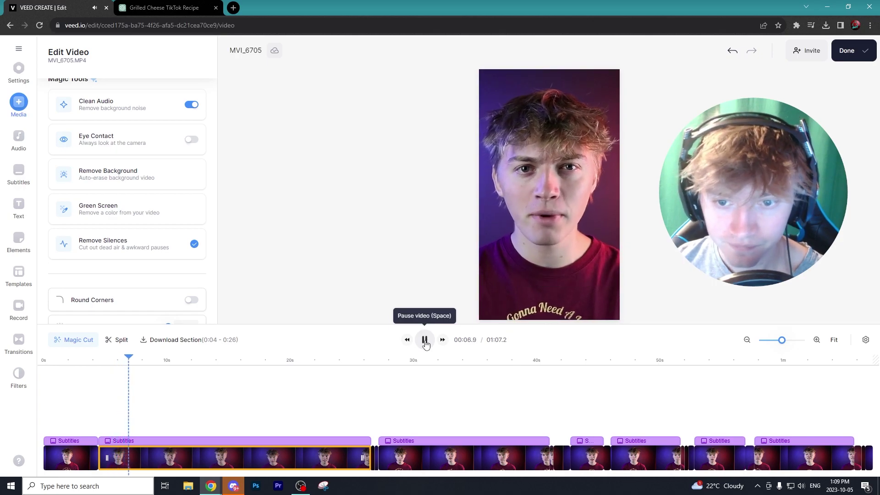
left_click(425, 341)
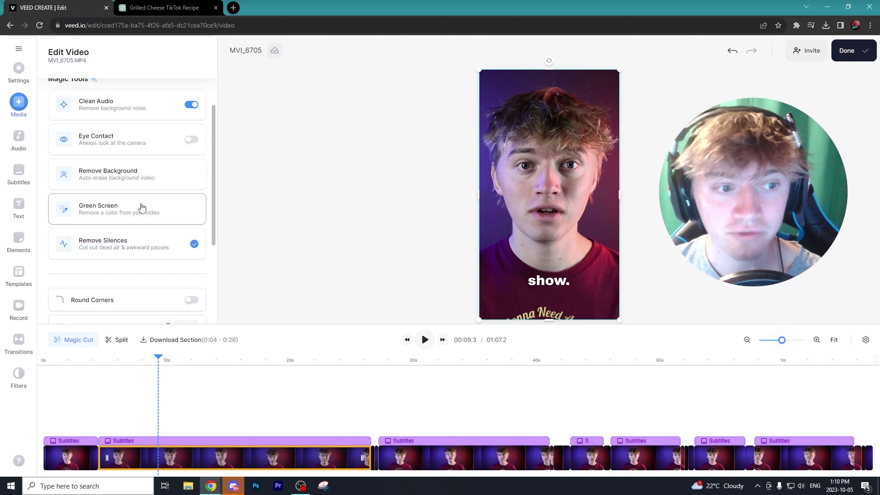
left_click(122, 177)
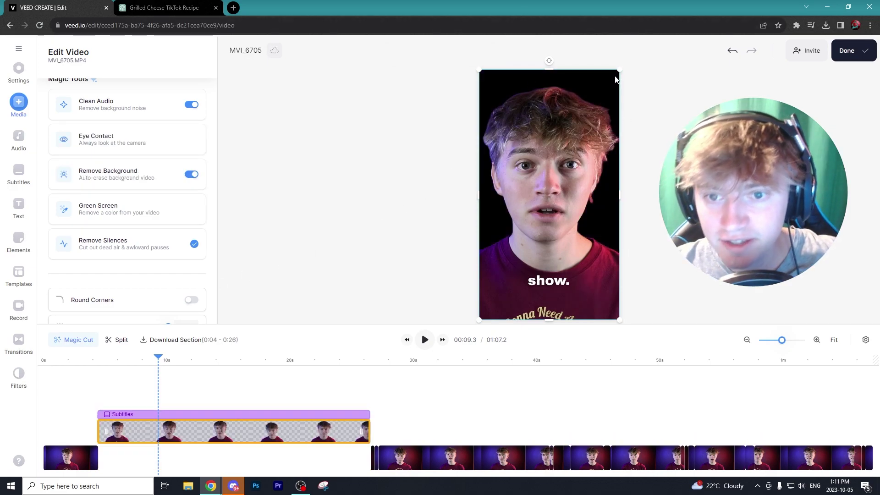
Step: Place the waves-of-water stock video behind the cut-out second clip, and play the result from about 6.6 seconds
left_click(25, 236)
scroll(179, 196, "down", 3)
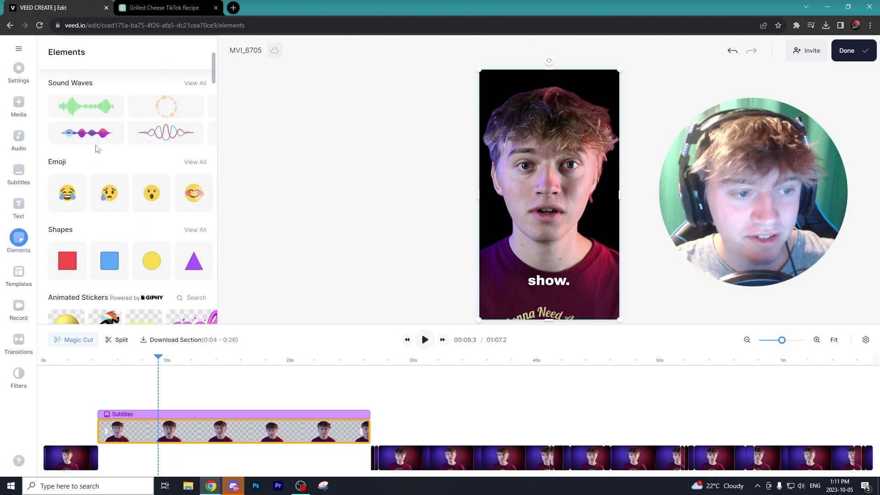
left_click(90, 110)
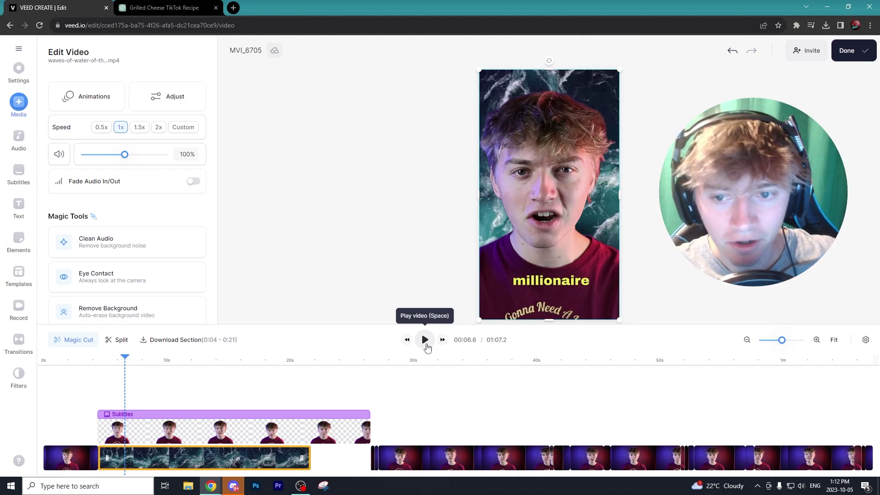
left_click(426, 345)
left_click(426, 345)
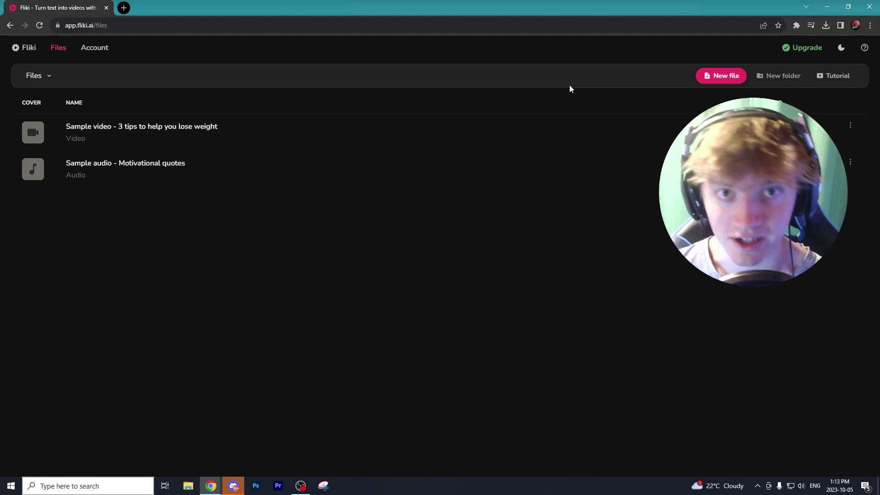
Step: Switch to Fliki, look over the account's voice cloning page, and return to the file list
left_click(94, 54)
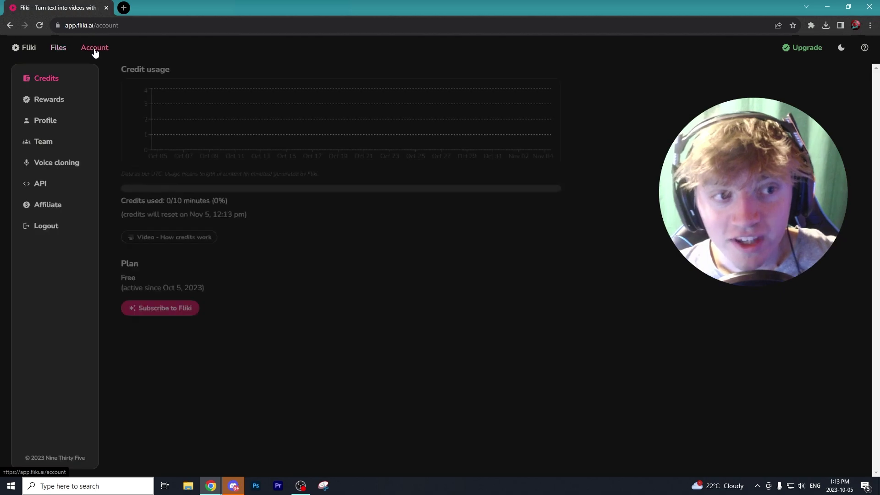
left_click(68, 165)
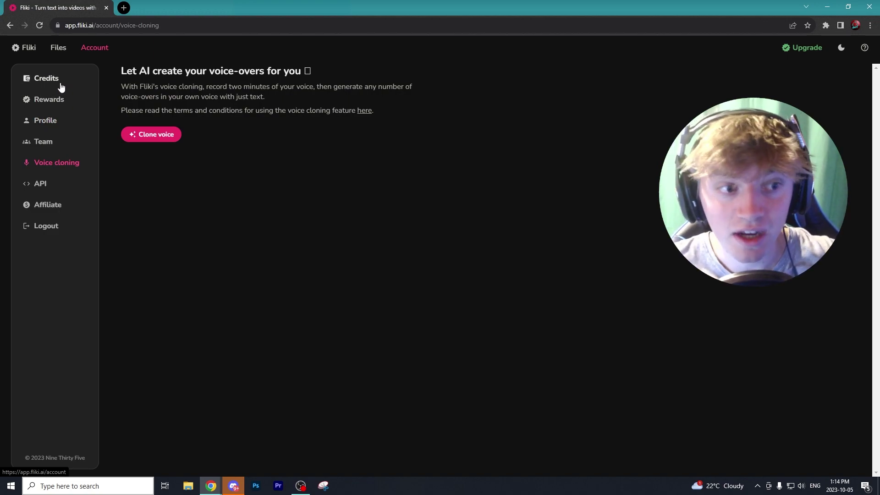
left_click(59, 47)
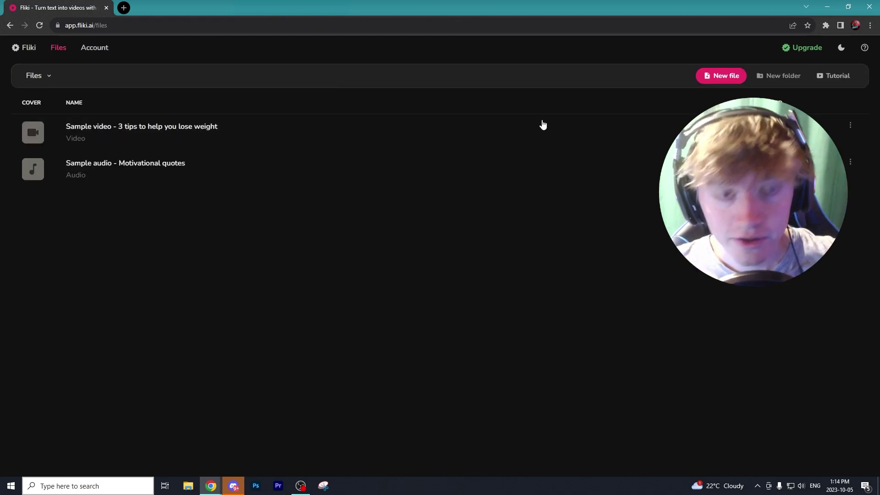
Step: Create an English (United States) video file named Tutorial that starts with a Tweet
left_click(724, 77)
type("Tutorial")
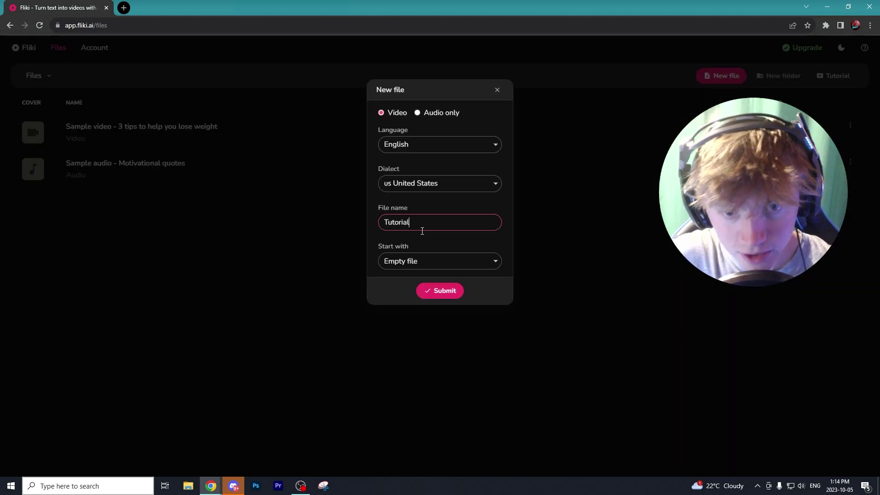
key("Tab")
key("t")
left_click_drag(383, 248, 408, 247)
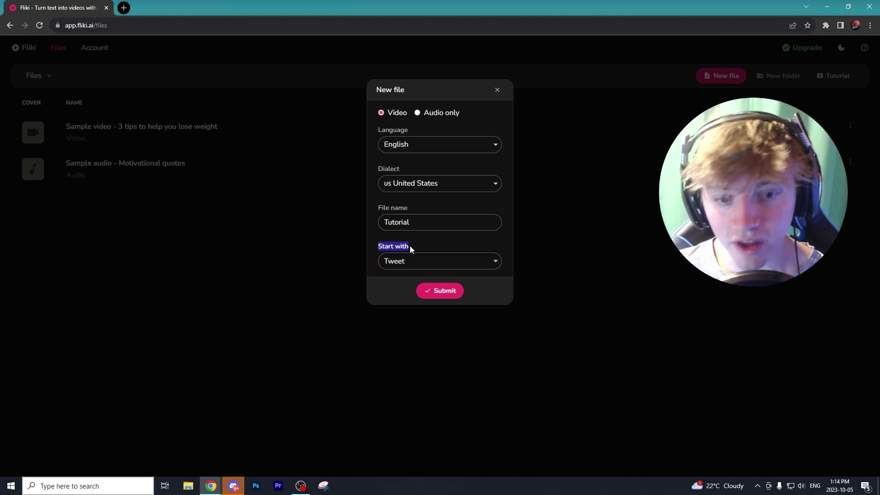
left_click(401, 246)
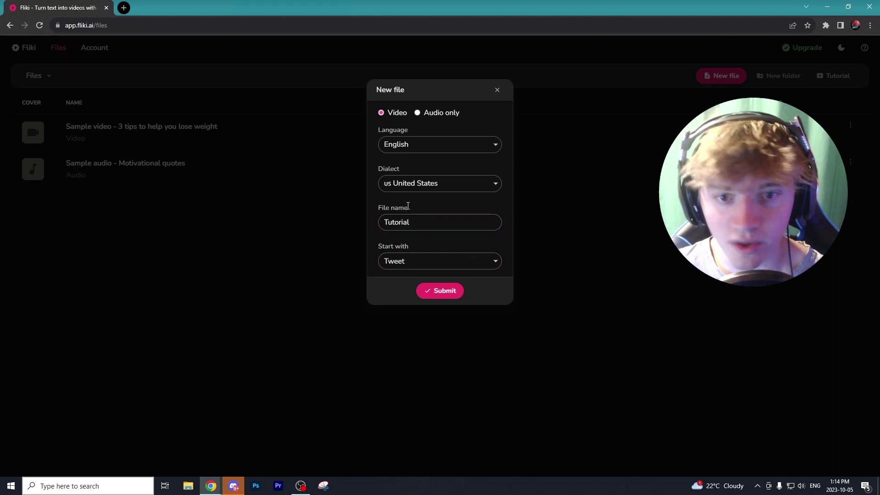
left_click(435, 292)
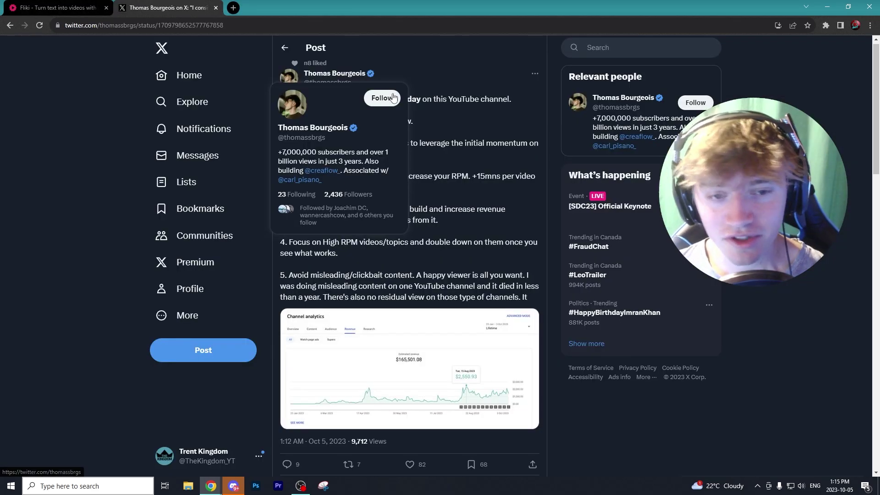
Step: Reopen the X post about generating $2,000 per day on a YouTube channel and copy its link
left_click(285, 48)
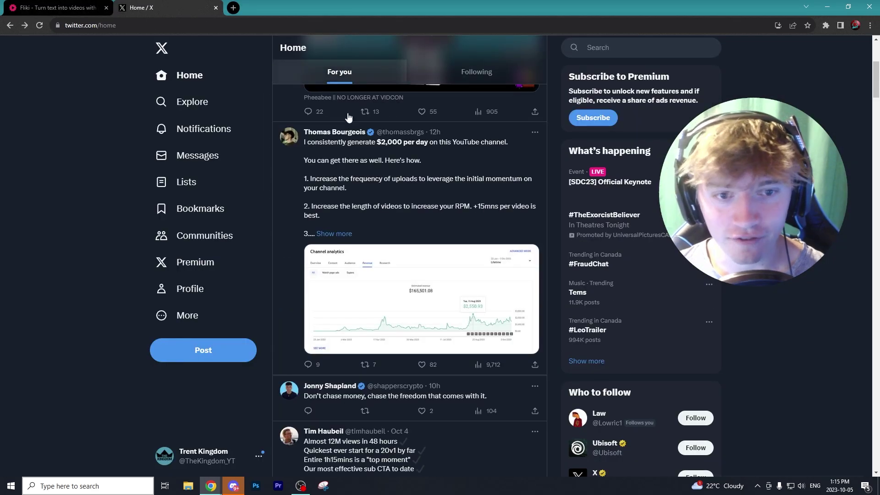
left_click(278, 133)
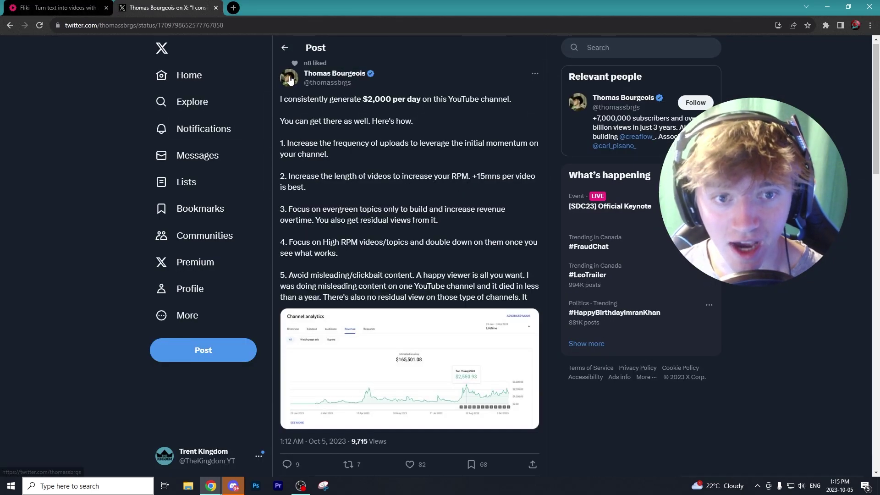
left_click(149, 28)
right_click(148, 29)
left_click(169, 90)
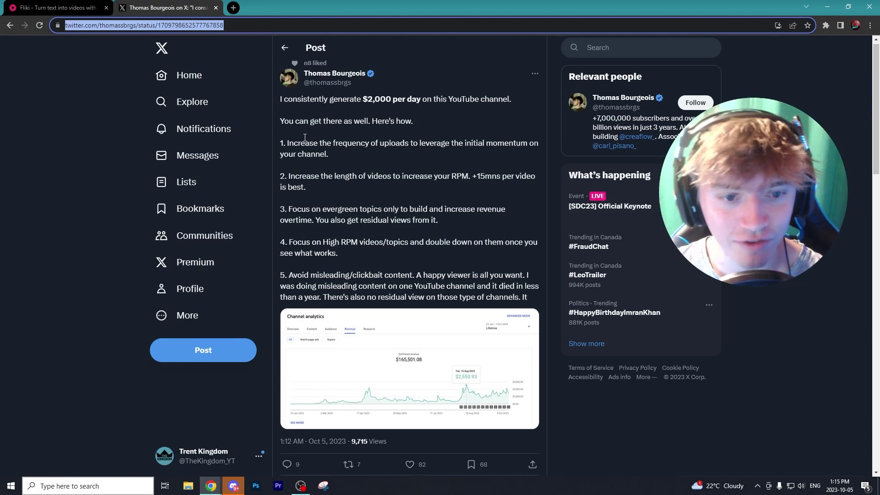
Step: Return to Fliki, paste the copied post link into Tweet to Video, and convert it into a scene
left_click(68, 8)
right_click(390, 127)
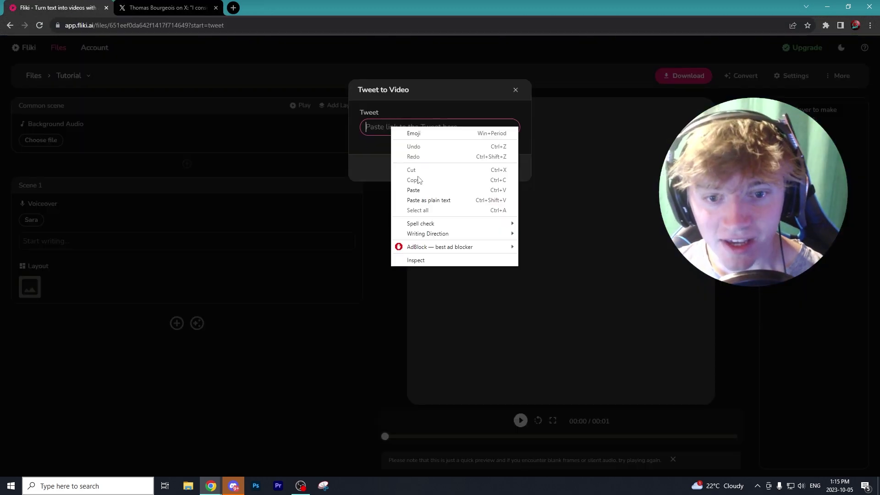
left_click(414, 189)
left_click(436, 173)
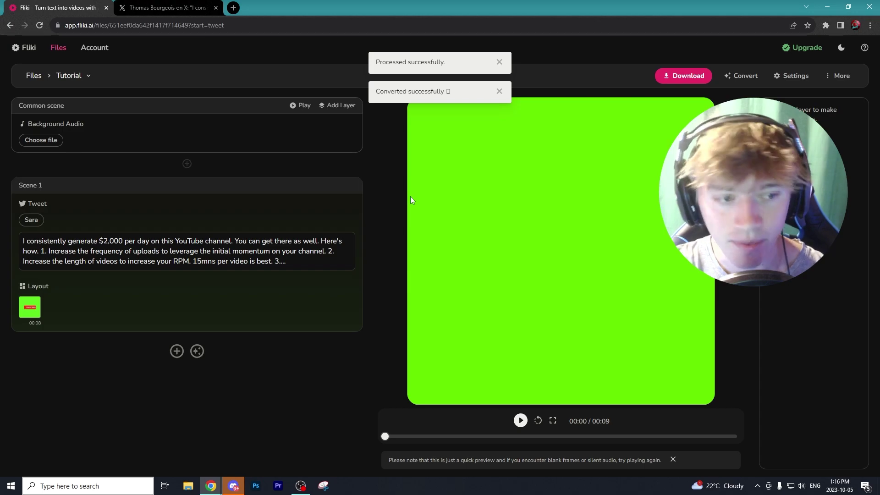
Step: Preview the converted tweet and set Scene 1's background to the starry-sky-mountains-milky-way stock video
left_click(520, 421)
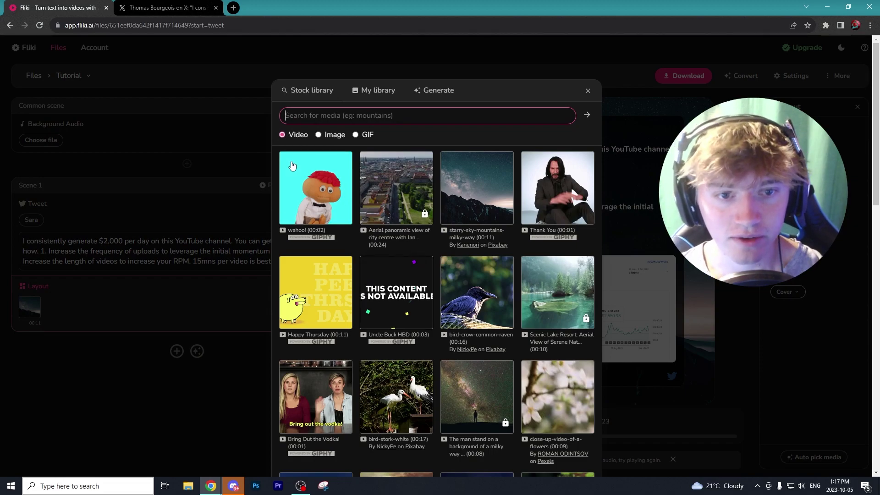
left_click(464, 191)
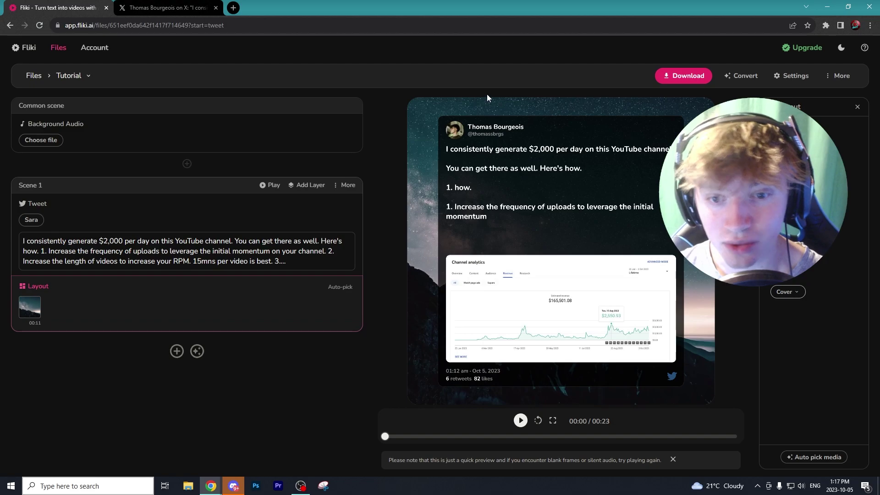
Step: Browse the available voices, change the tweet's voice to Phil, and preview the video
left_click(31, 220)
scroll(366, 235, "down", 4)
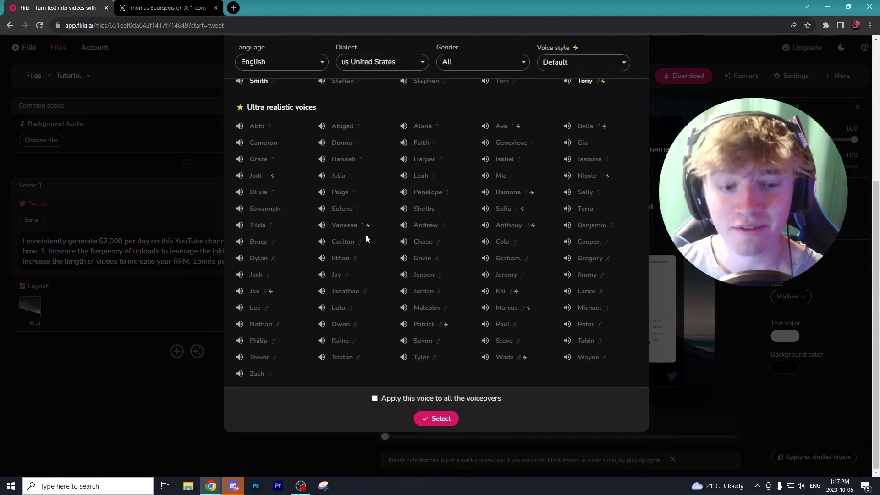
scroll(406, 230, "up", 5)
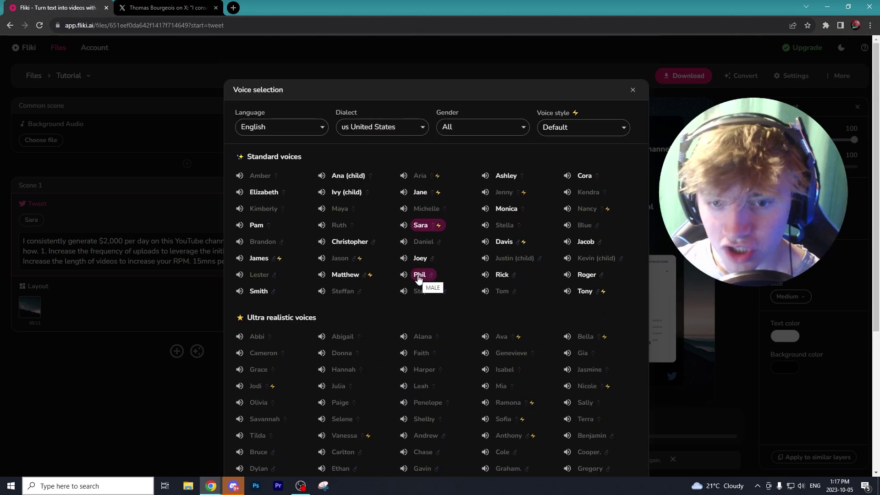
left_click(419, 276)
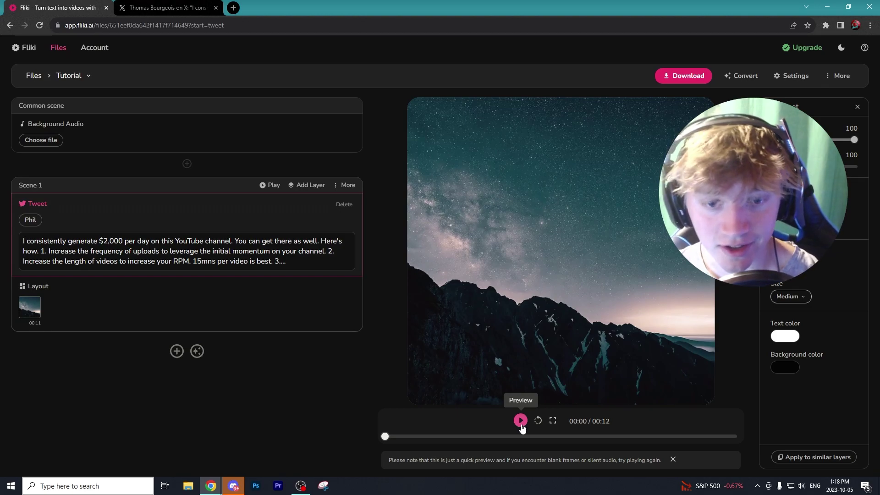
left_click(521, 421)
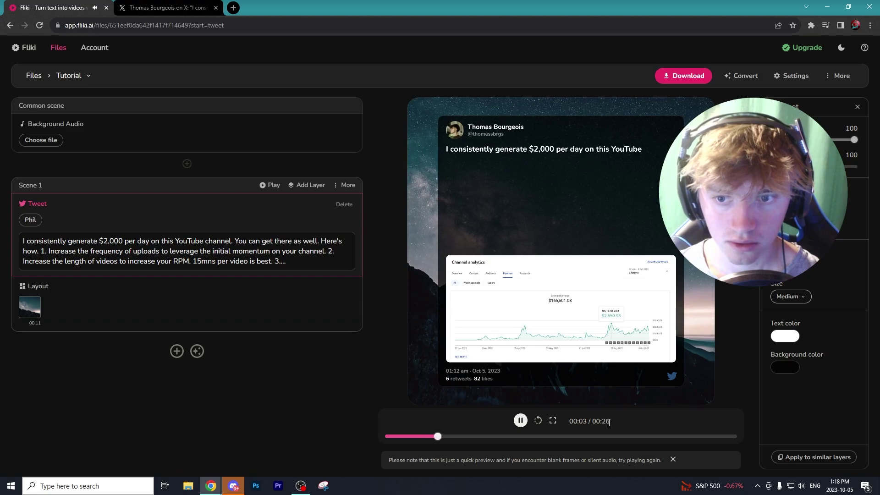
left_click(508, 436)
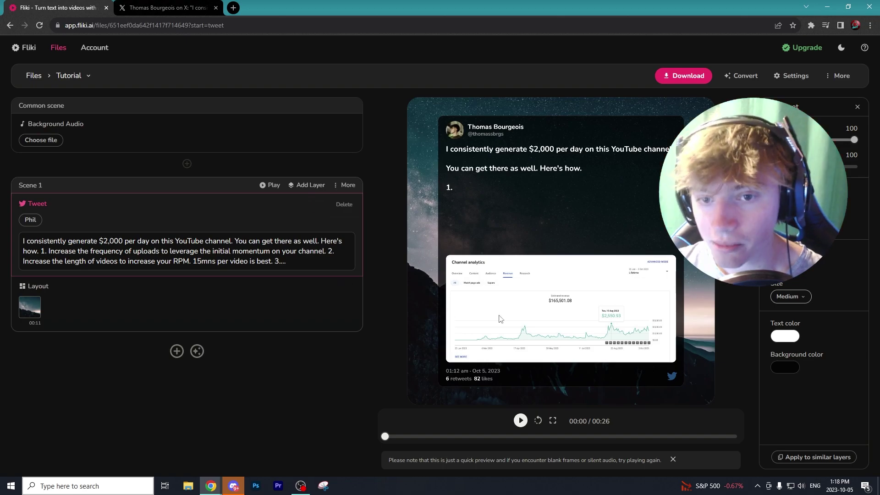
Step: Add an audio layer to Scene 1 with the stock track Arm In Arm, and preview the video with it
left_click(311, 185)
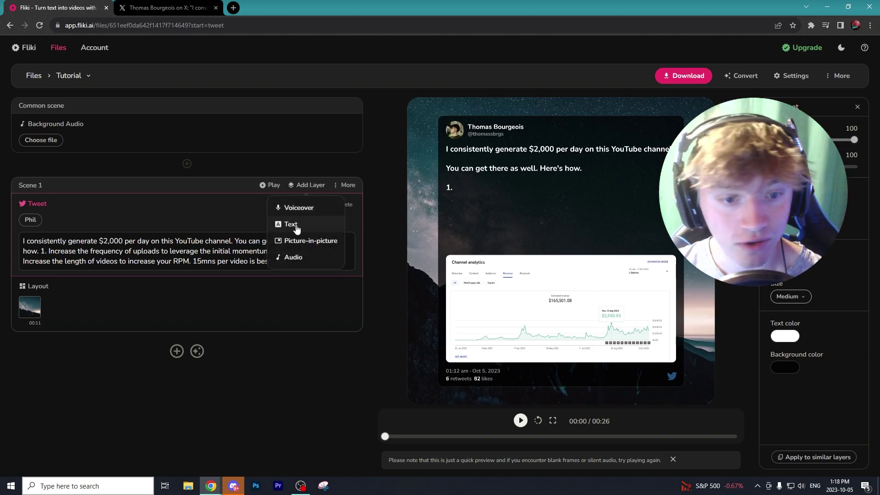
left_click(297, 260)
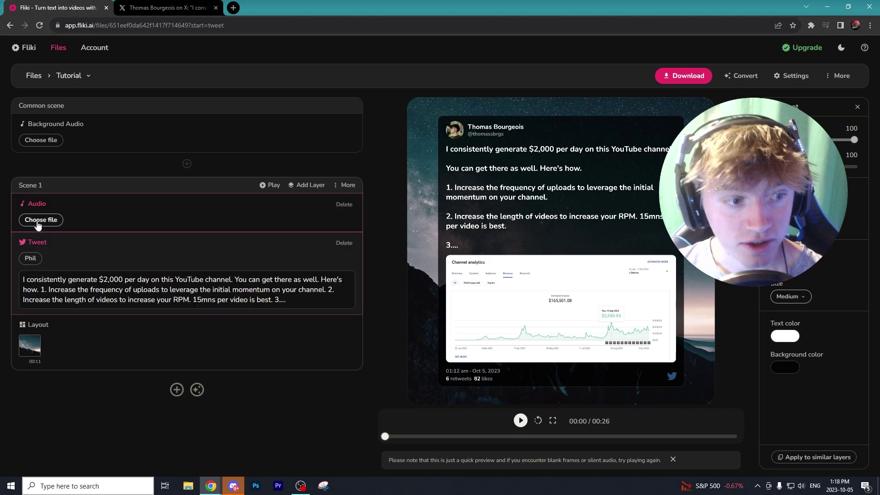
left_click(41, 220)
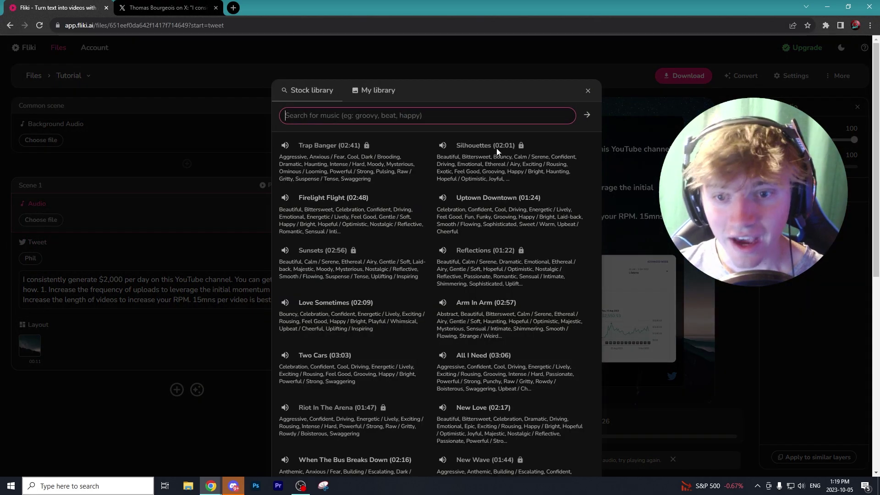
scroll(493, 211, "down", 8)
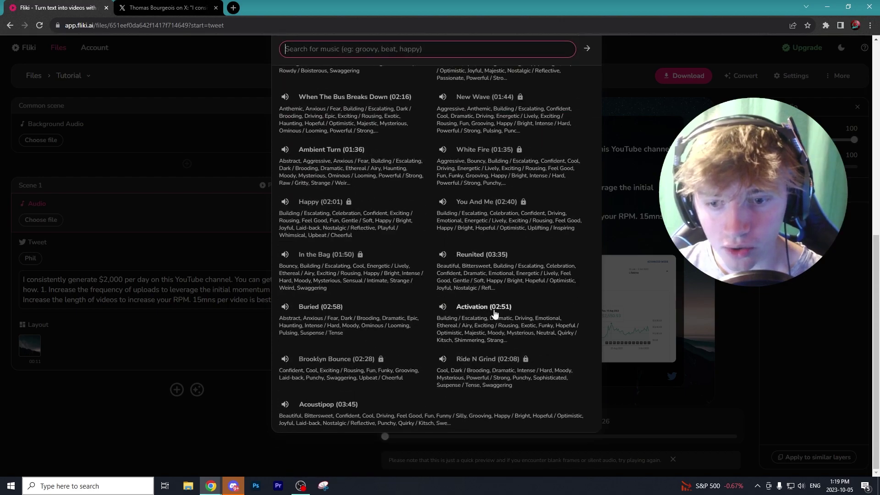
left_click(360, 89)
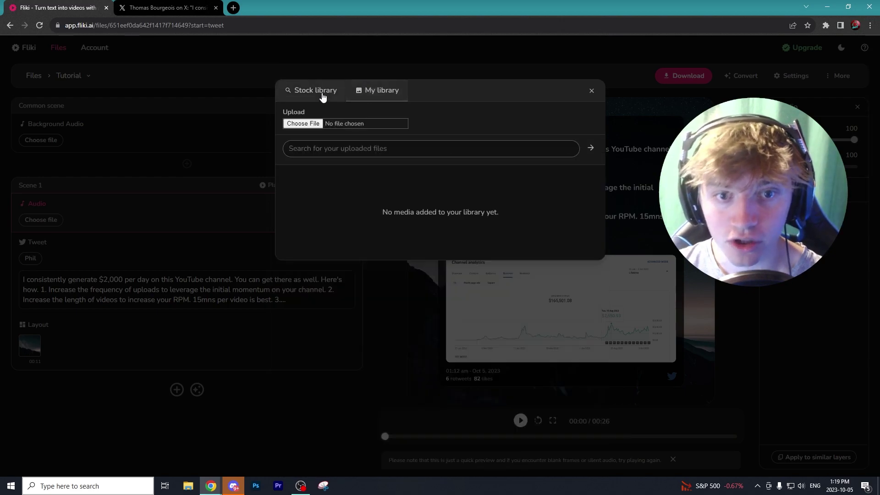
left_click(328, 89)
left_click(314, 404)
left_click(520, 420)
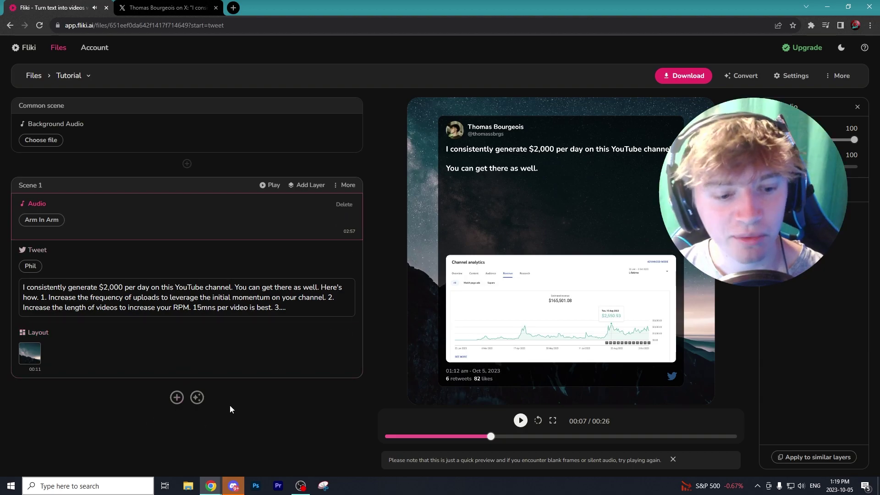
Step: Try to auto-generate another scene with AI after Scene 1
left_click(197, 398)
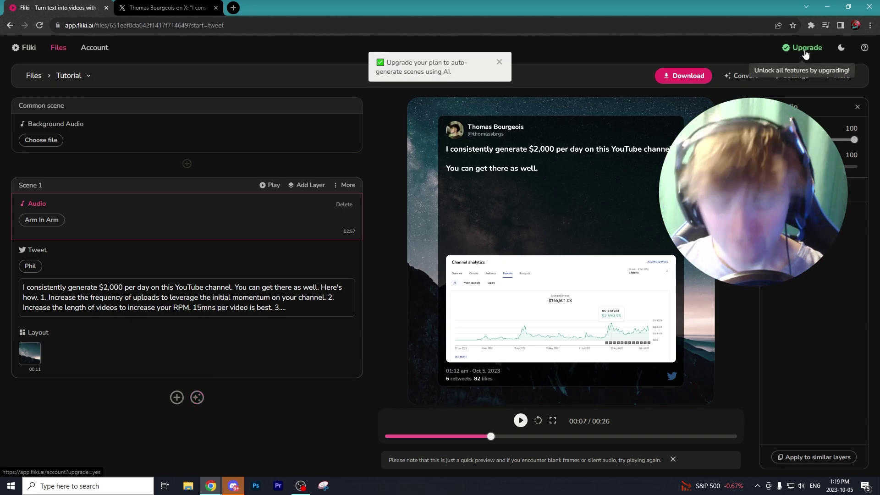
left_click(500, 62)
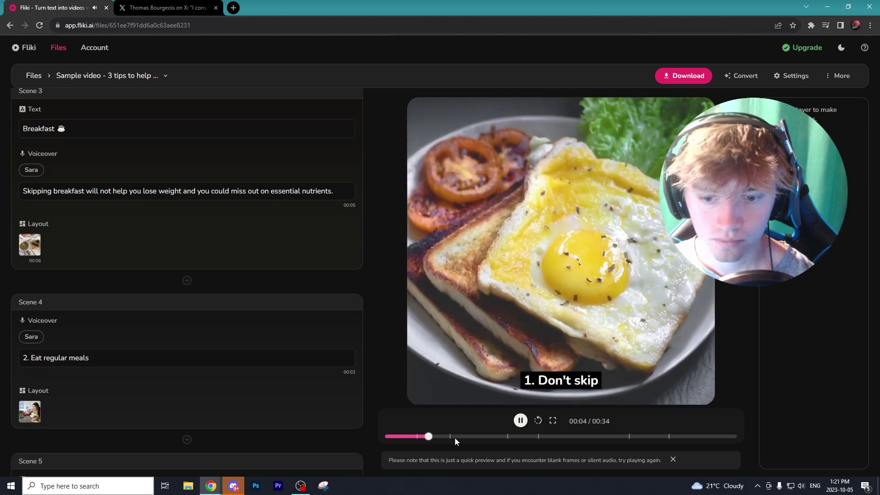
Step: Skip the sample weight-loss video's preview to about 22 seconds and open its download options
left_click(617, 437)
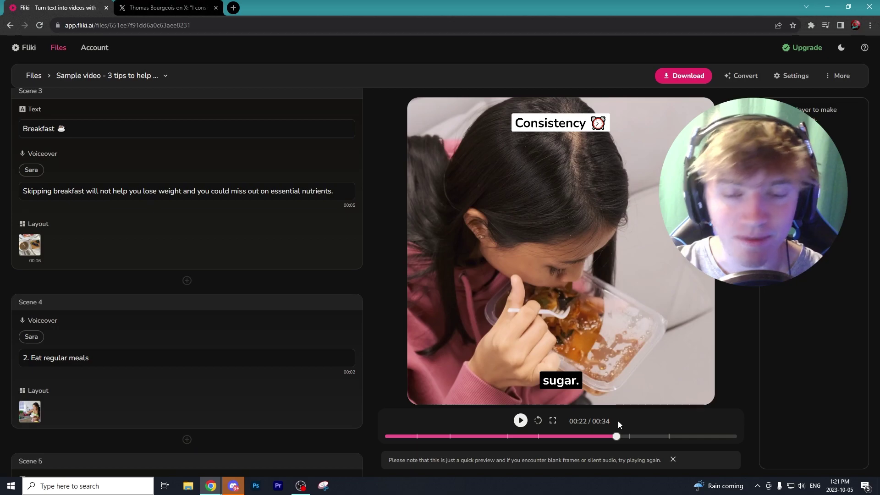
left_click(682, 78)
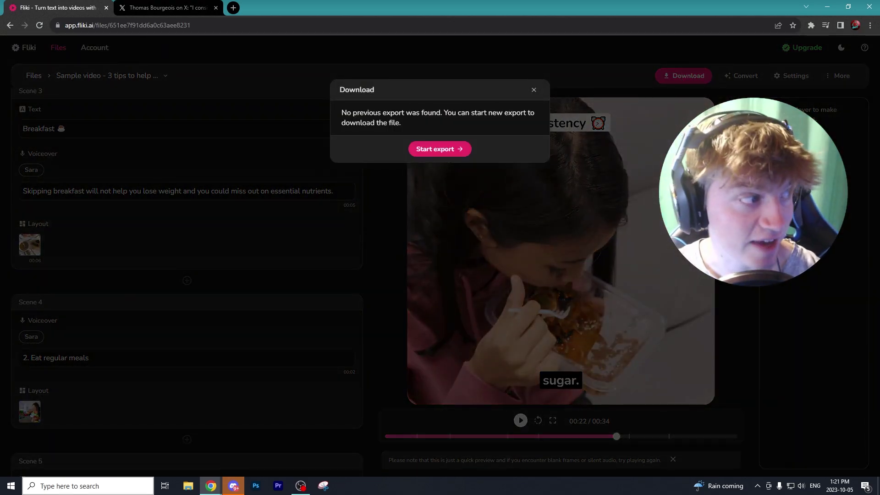
Step: Start a new export of the sample weight-loss video
left_click(435, 150)
left_click(429, 129)
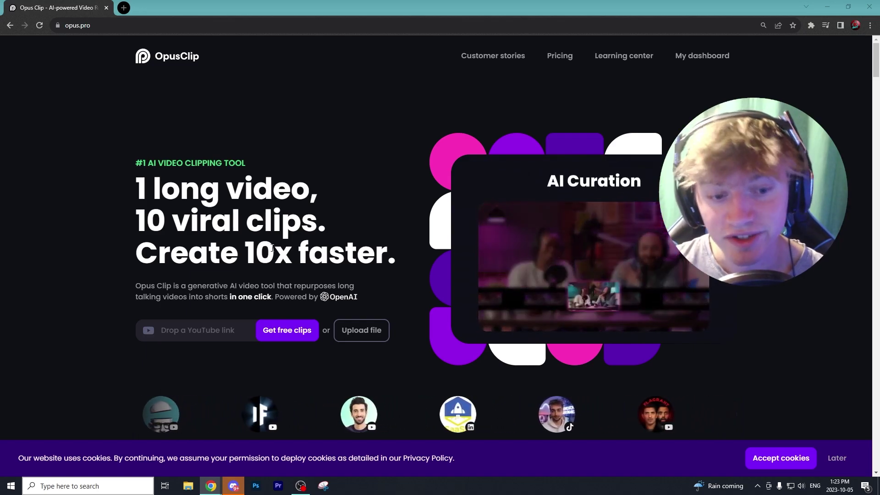
Step: Submit the YouTube link of The Canadian Housing Crisis Explained to OpusClip and request free clips from it
left_click(206, 330)
key("ctrl+v")
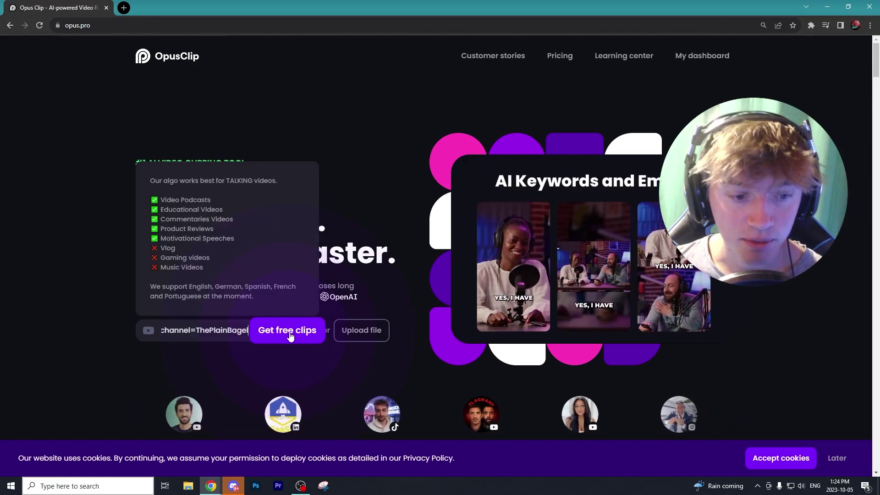
left_click(288, 331)
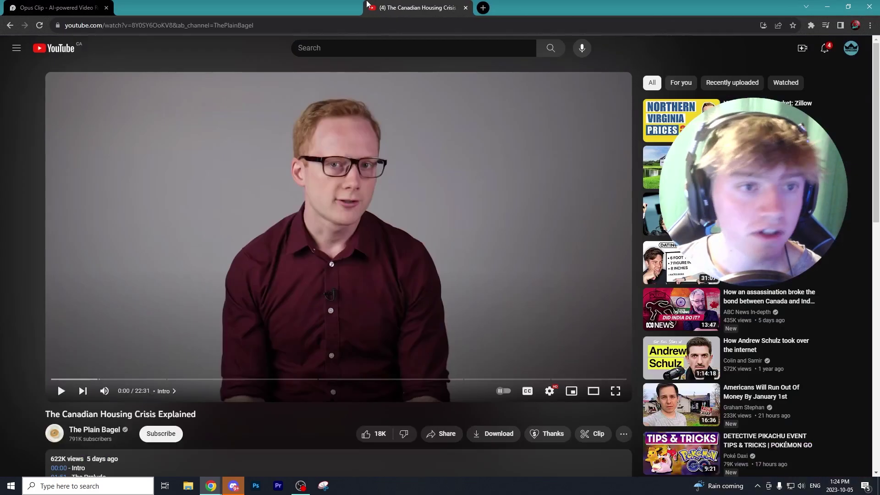
left_click(155, 27)
right_click(155, 30)
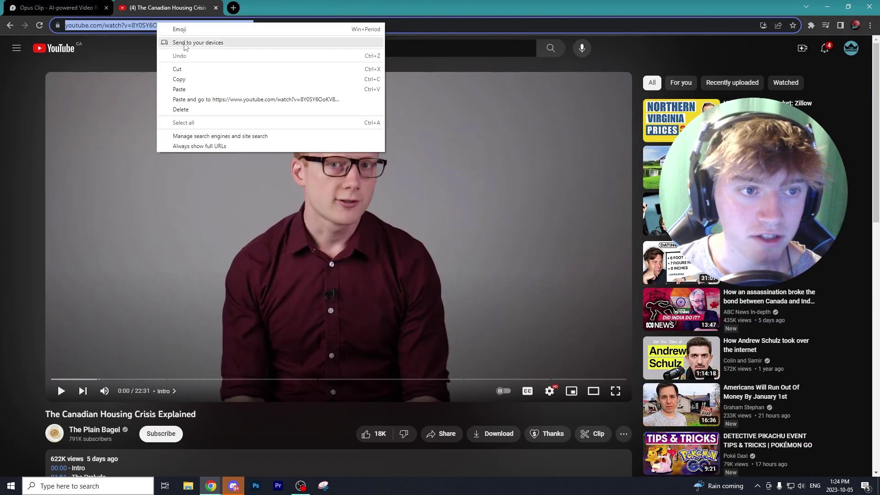
left_click(183, 80)
left_click(216, 7)
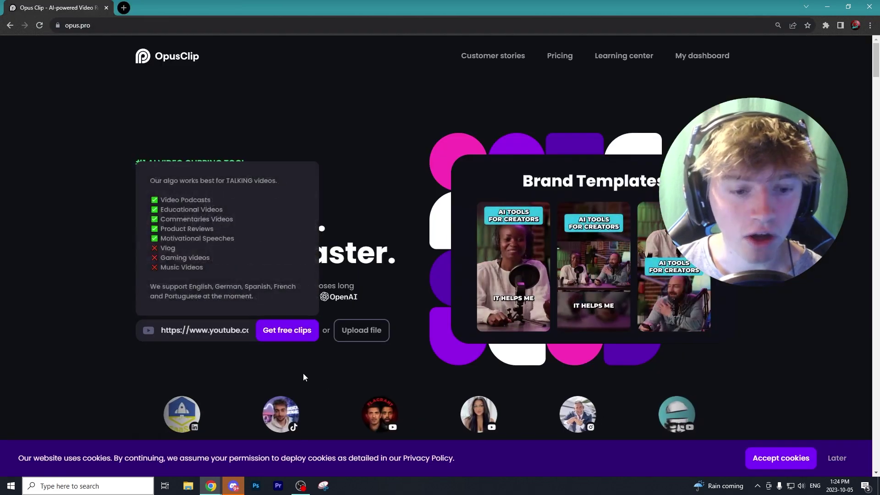
right_click(211, 334)
left_click(248, 219)
left_click(291, 338)
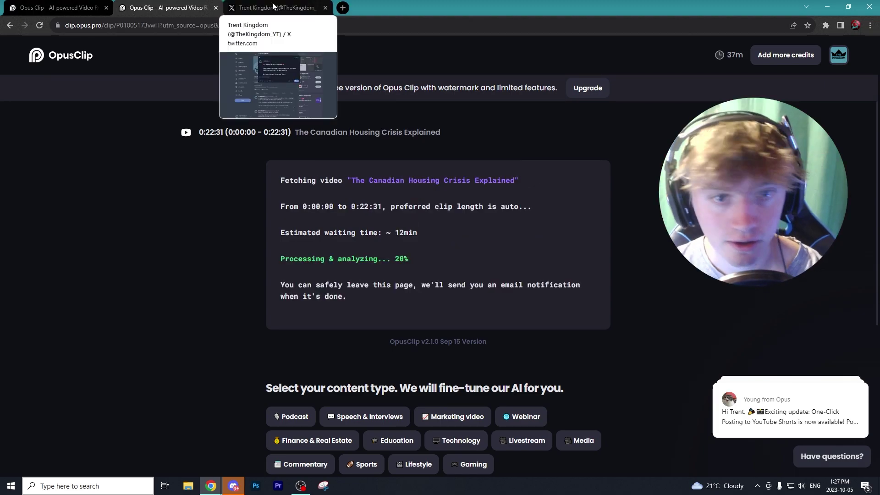
Step: Review the Hidden YouTube Giveaway draft post on X, highlighting the start of the 12 Month Premium Subscription line, and return to OpusClip
left_click(272, 5)
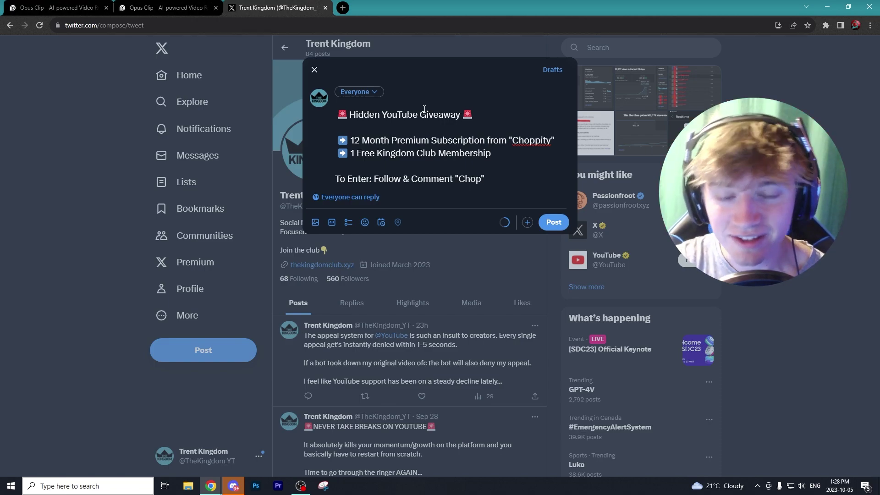
left_click_drag(350, 141, 400, 140)
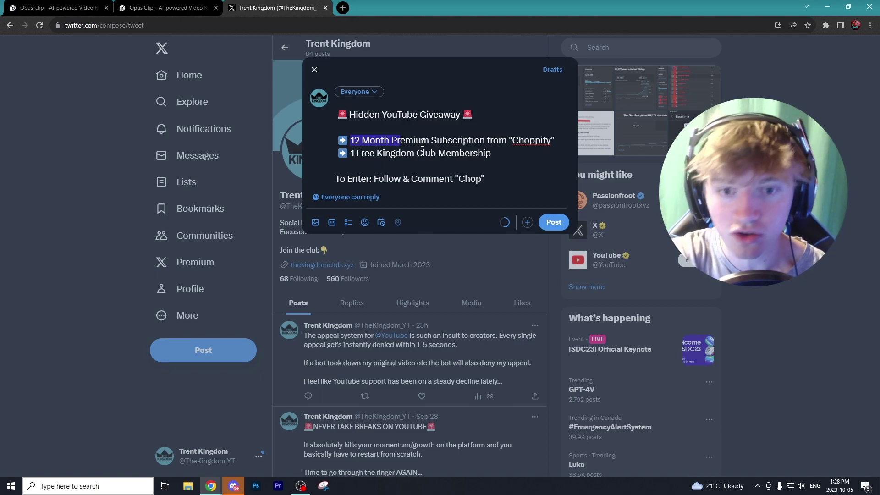
left_click(511, 176)
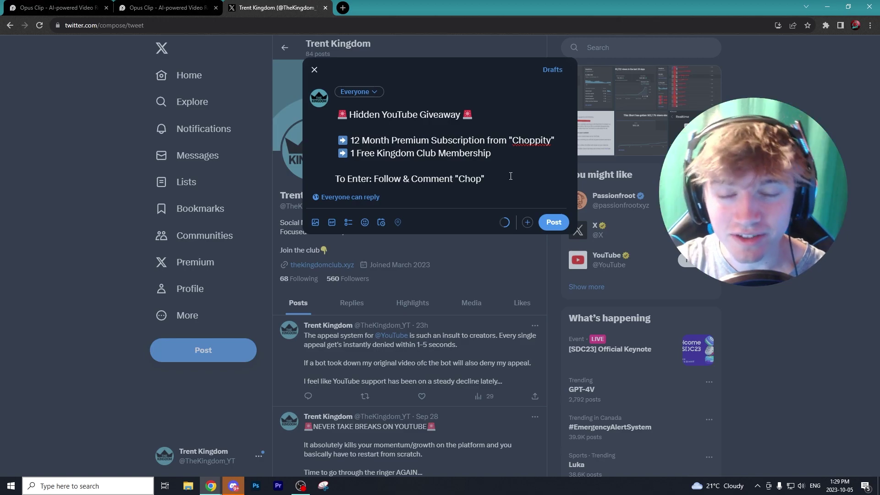
key("ctrl+Page_Up")
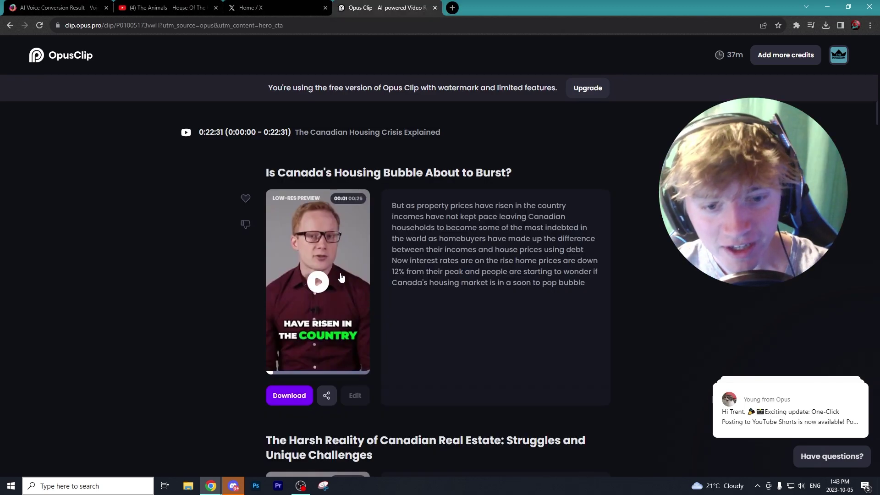
Step: Look through the first generated clips and play the preview of The Harsh Reality of Canadian Real Estate: Struggles and Unique Challenges
scroll(449, 255, "down", 5)
scroll(419, 261, "down", 6)
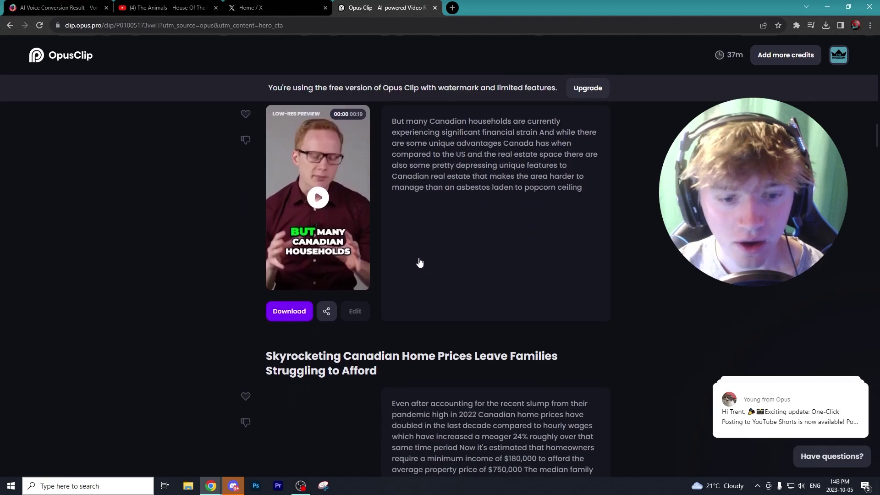
scroll(415, 261, "up", 3)
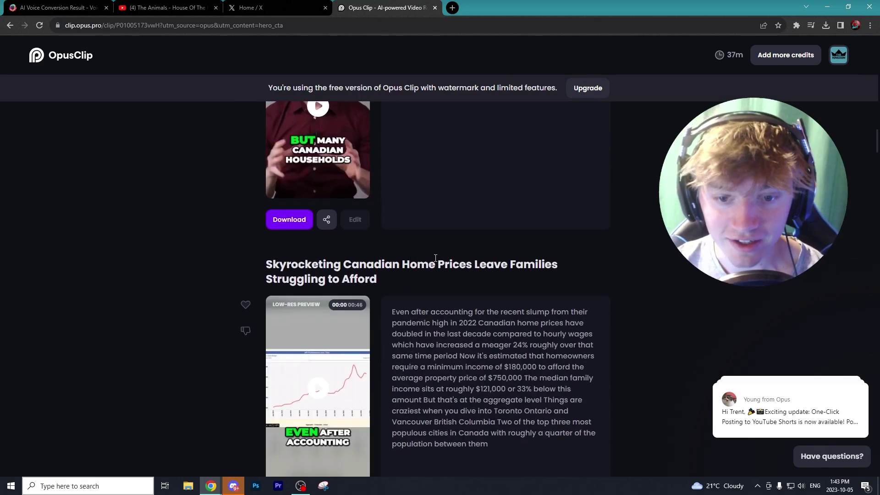
scroll(414, 261, "up", 2)
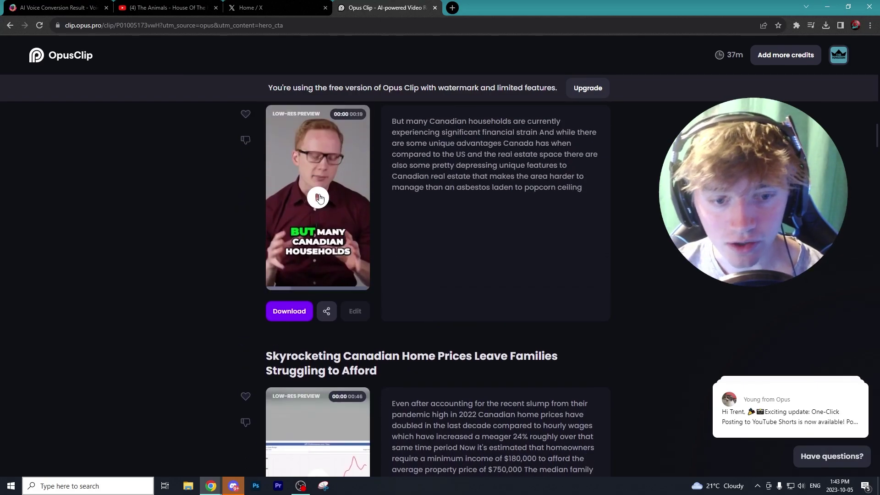
left_click(319, 198)
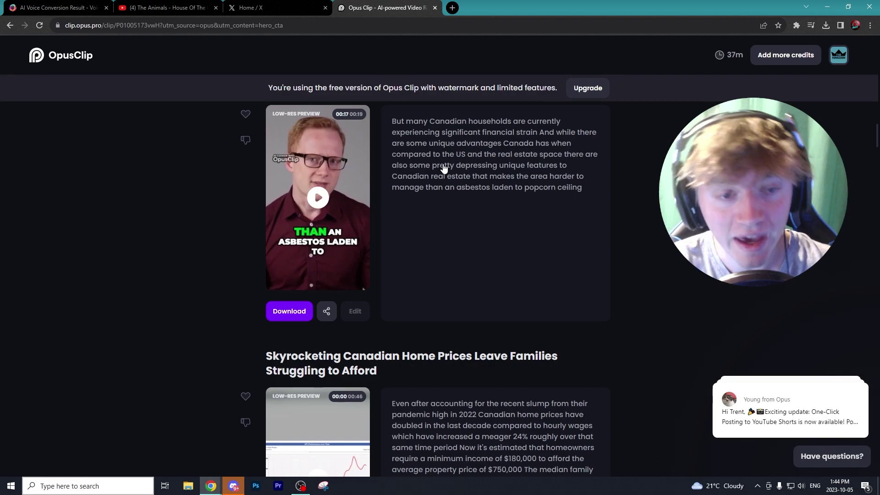
Step: Browse the remaining generated clips with their titles and transcripts, down to The Shocking Mistake that Could Ruin Canadians' Finances
scroll(444, 168, "down", 7)
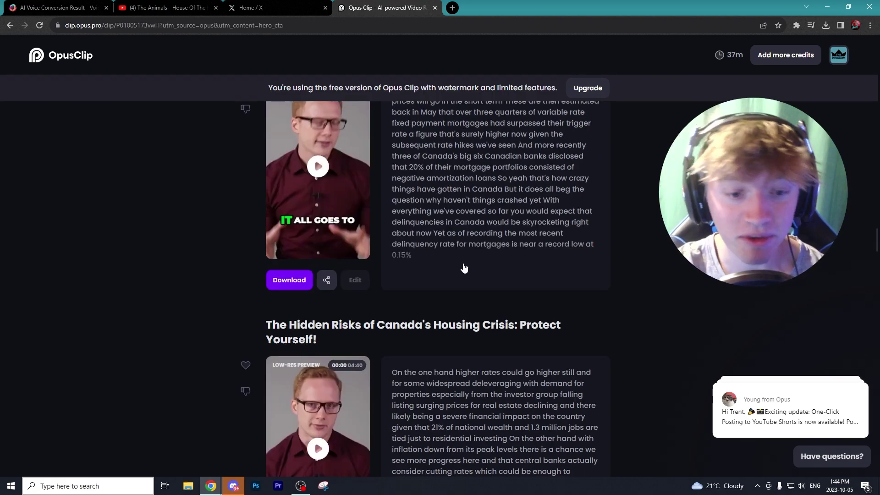
scroll(464, 268, "down", 15)
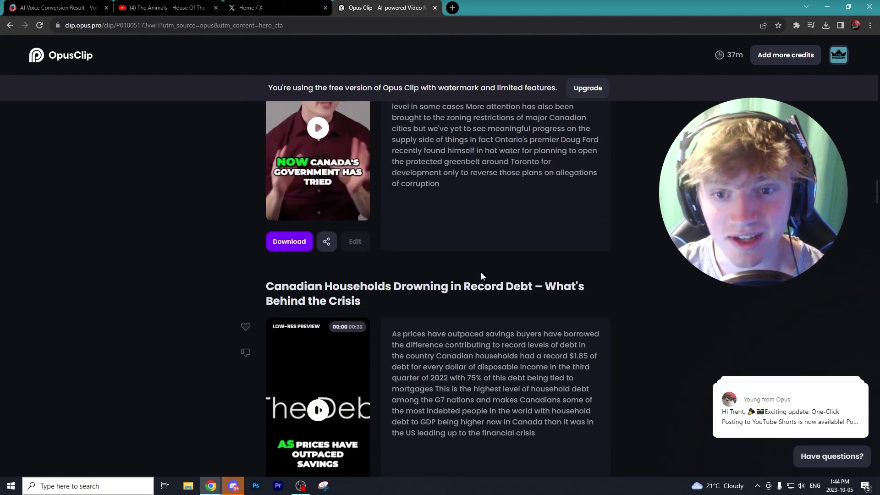
scroll(456, 227, "up", 9)
scroll(456, 226, "down", 8)
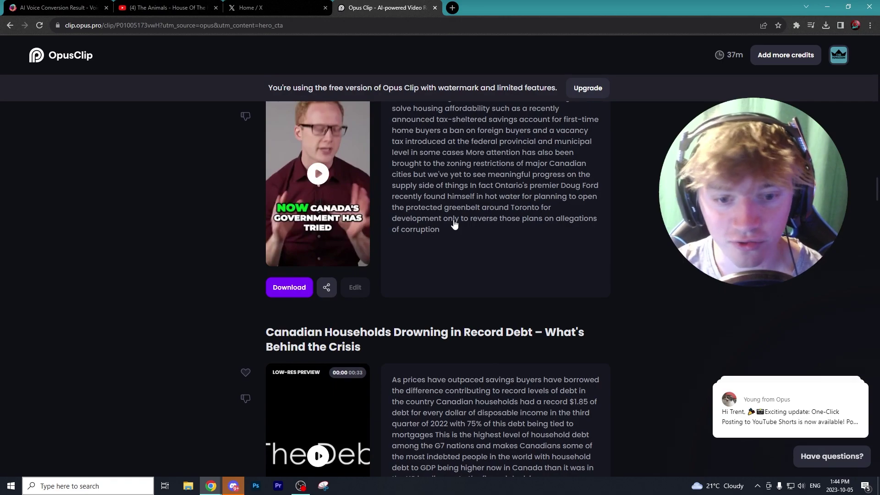
scroll(452, 224, "down", 8)
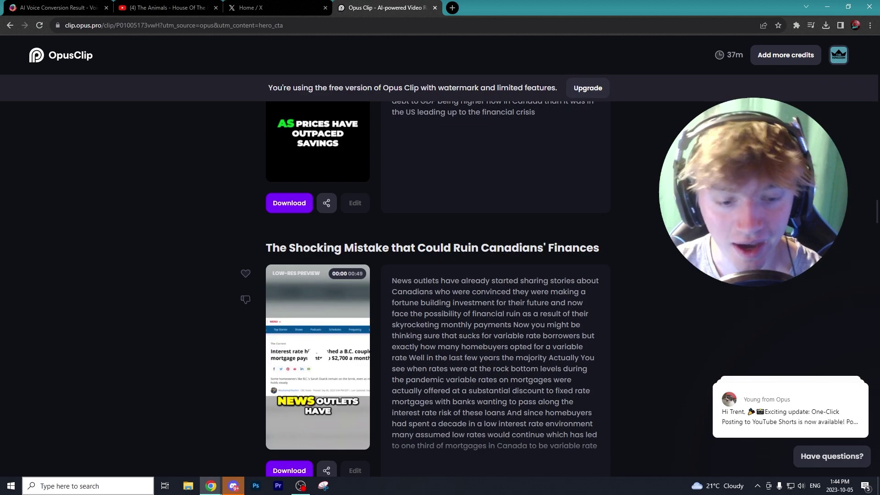
Step: Close the voice conversion, YouTube and X tabs, leaving only the OpusClip results open
left_click(106, 8)
left_click(106, 7)
left_click(107, 8)
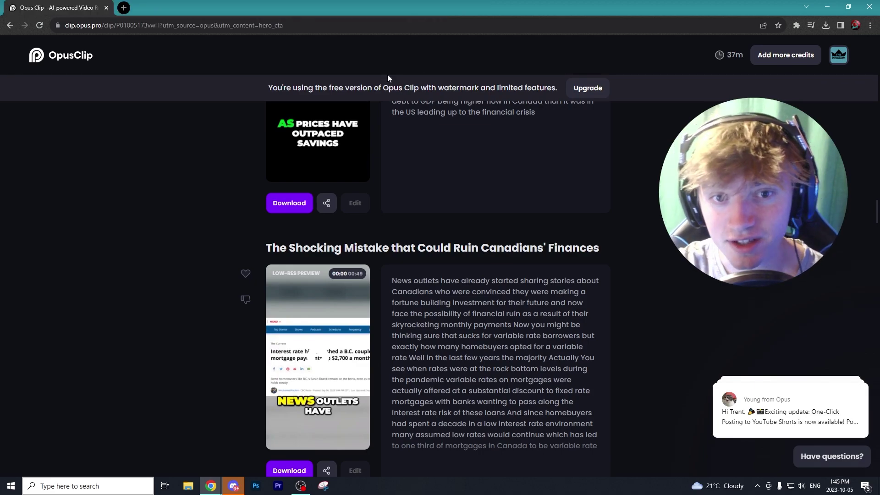